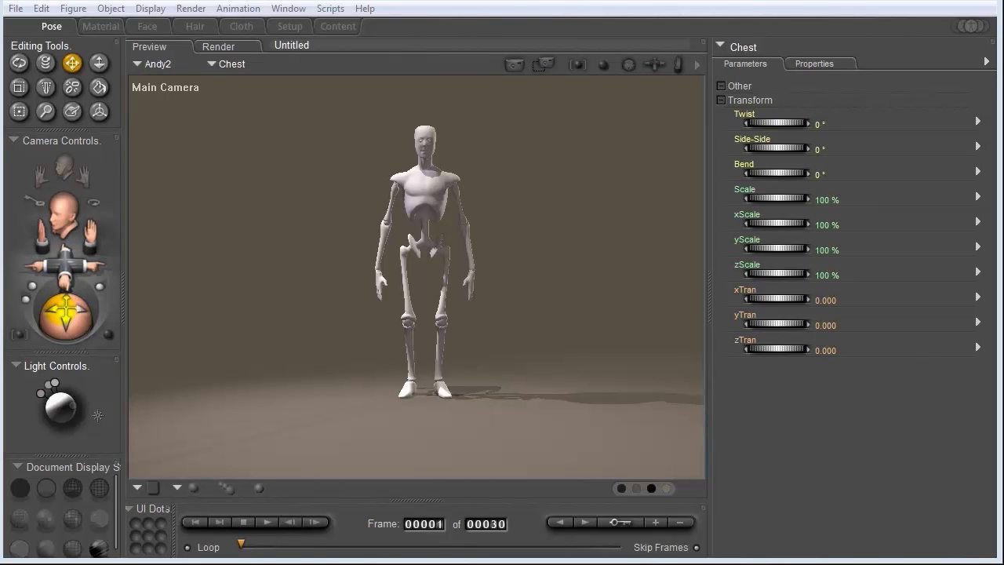
Cycle through the top, front, left, right, face and posing cameras, then return to the main camera.
mouse_move(65, 314)
mouse_down()
mouse_move(87, 314)
mouse_move(60, 309)
mouse_move(78, 313)
mouse_move(64, 325)
mouse_move(65, 311)
mouse_up()
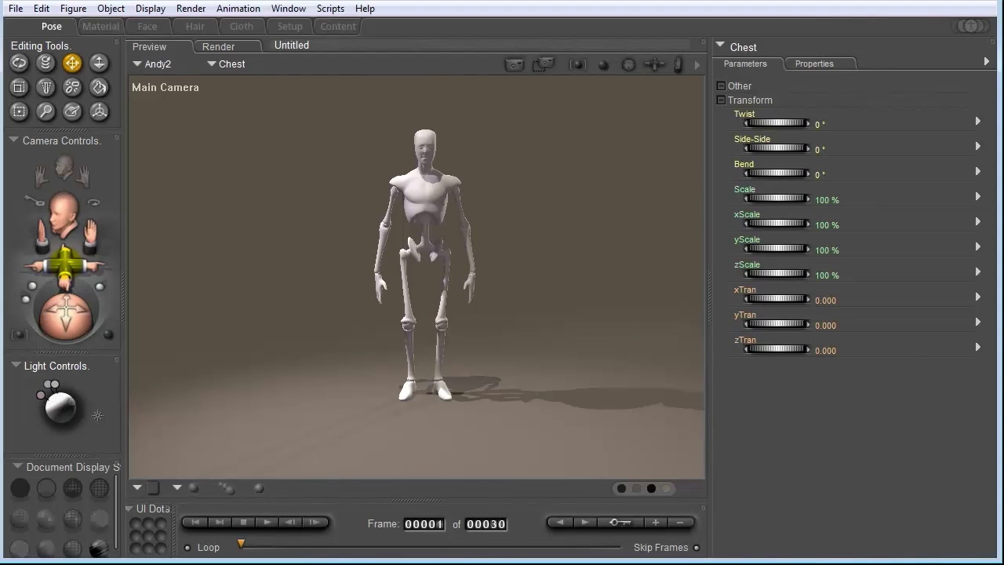
drag(66, 263, 92, 240)
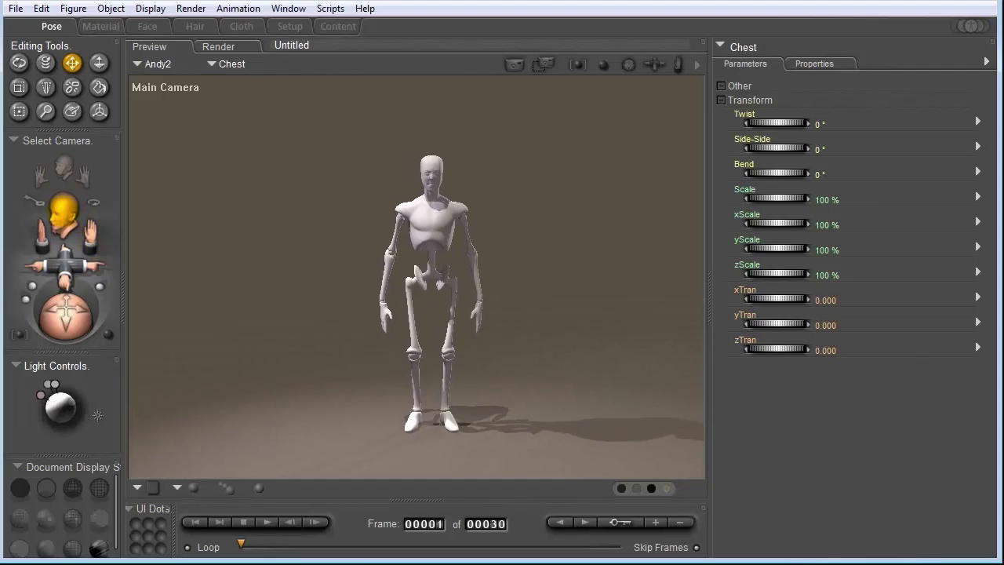
click(64, 208)
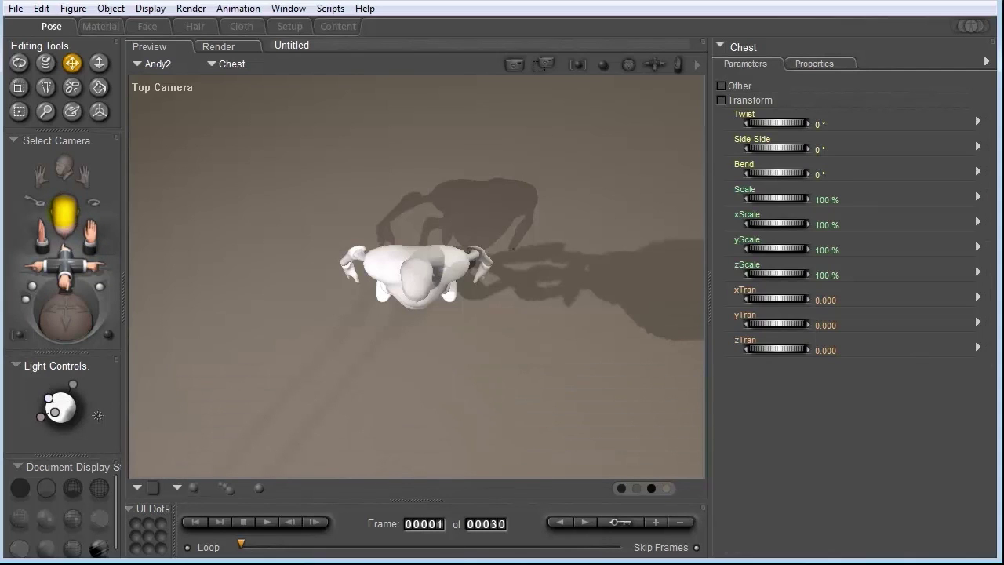
click(64, 208)
click(65, 207)
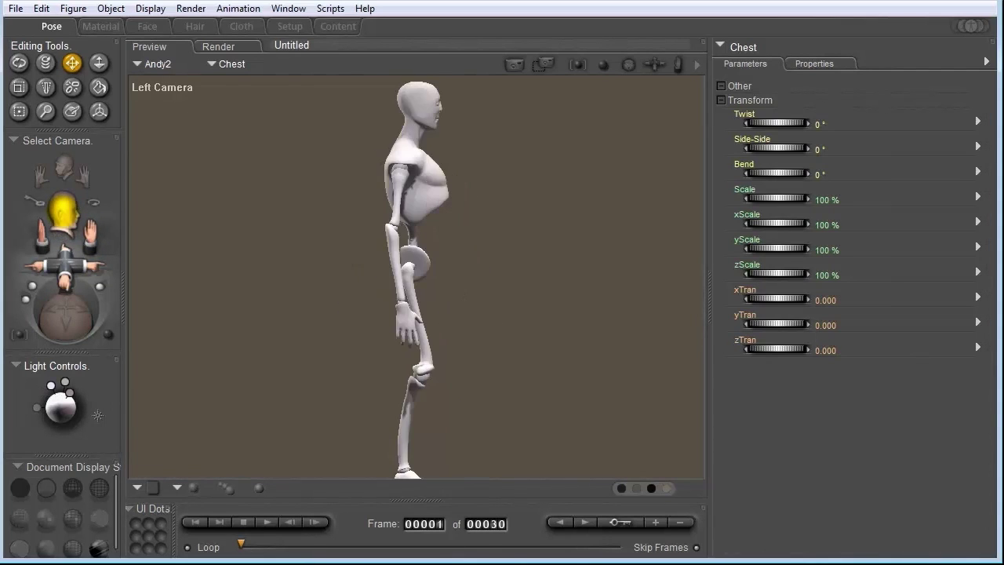
click(65, 207)
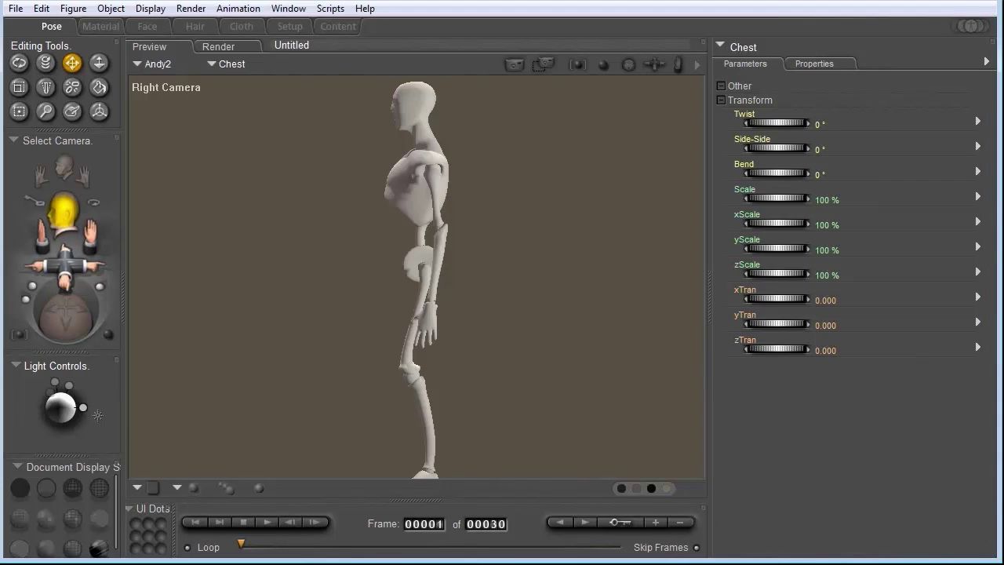
click(64, 208)
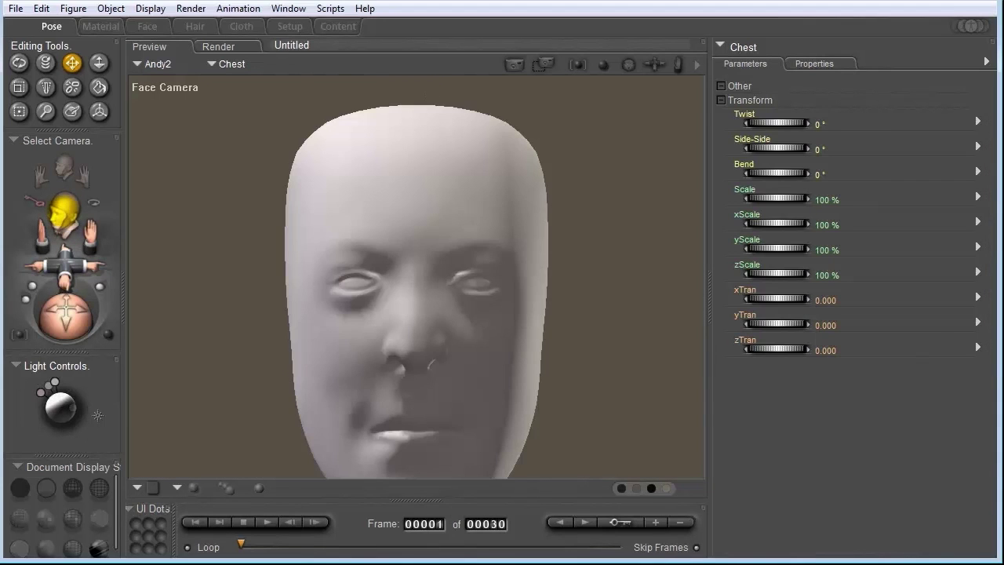
click(64, 208)
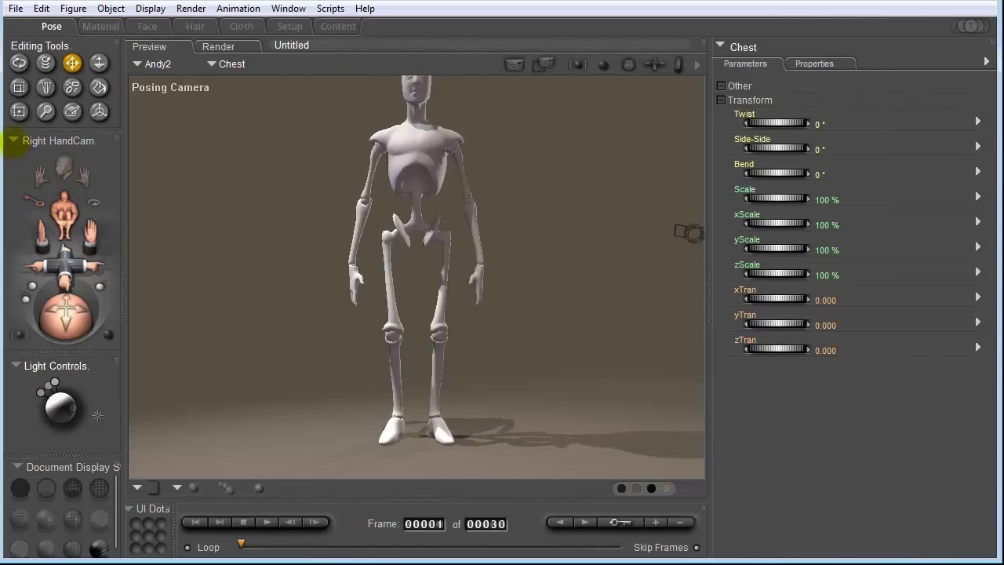
click(14, 142)
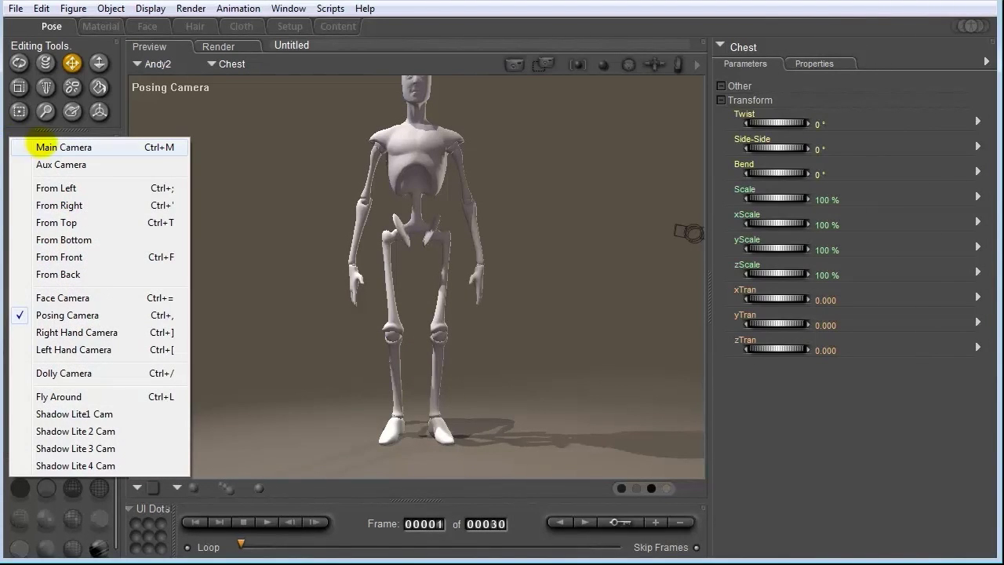
click(39, 148)
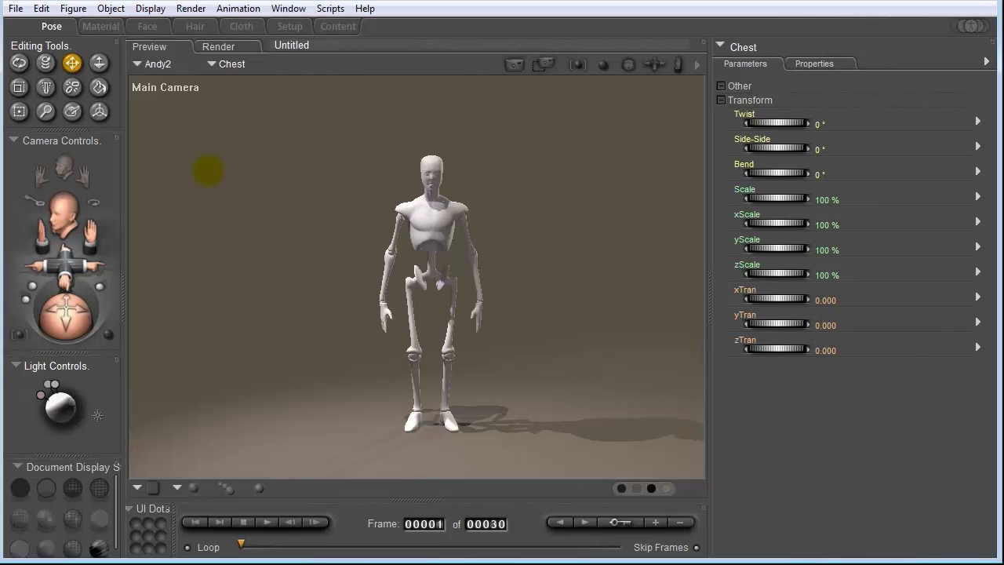
Select Andy2's head and delete the figure, confirming the prompt.
click(431, 171)
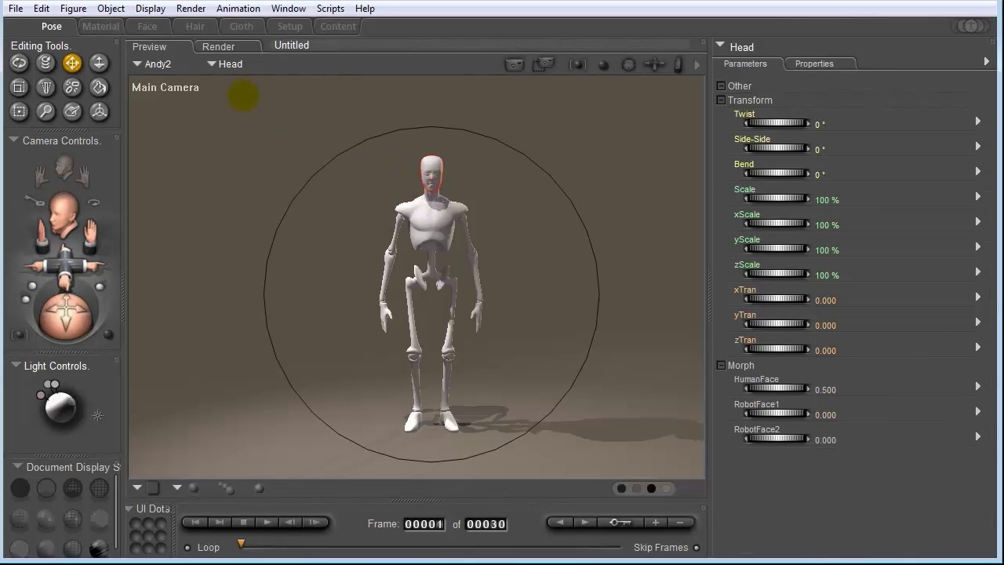
click(73, 8)
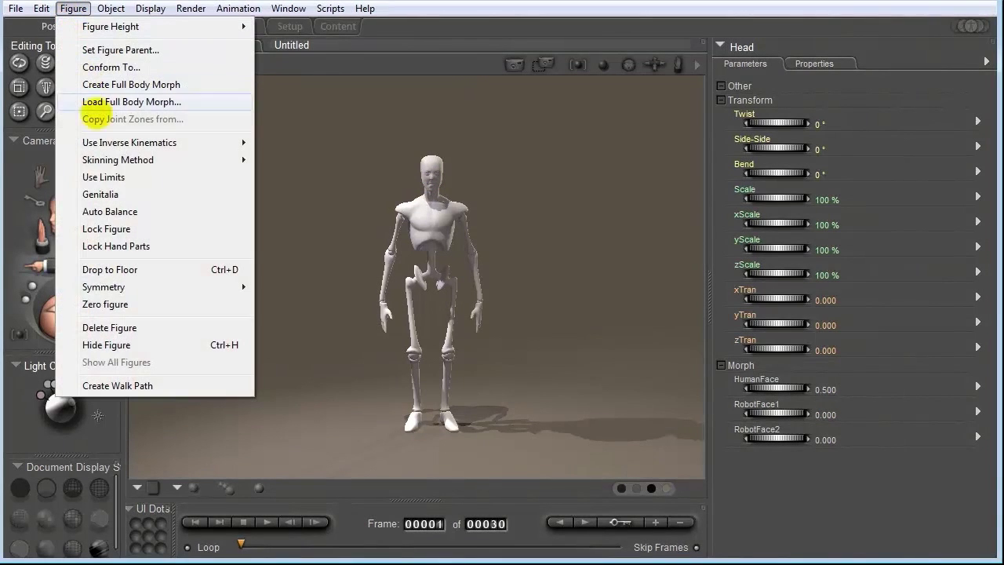
click(107, 327)
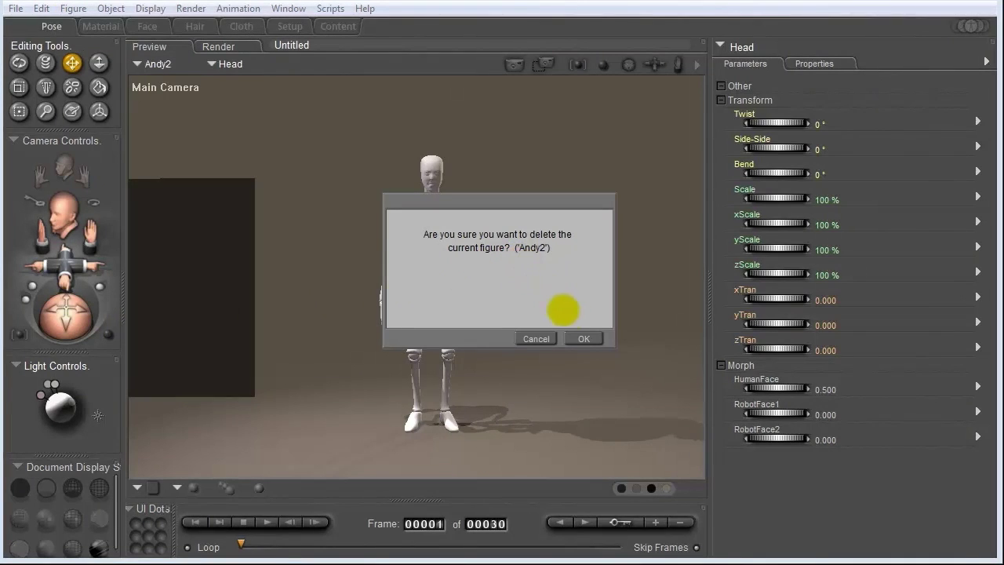
click(584, 338)
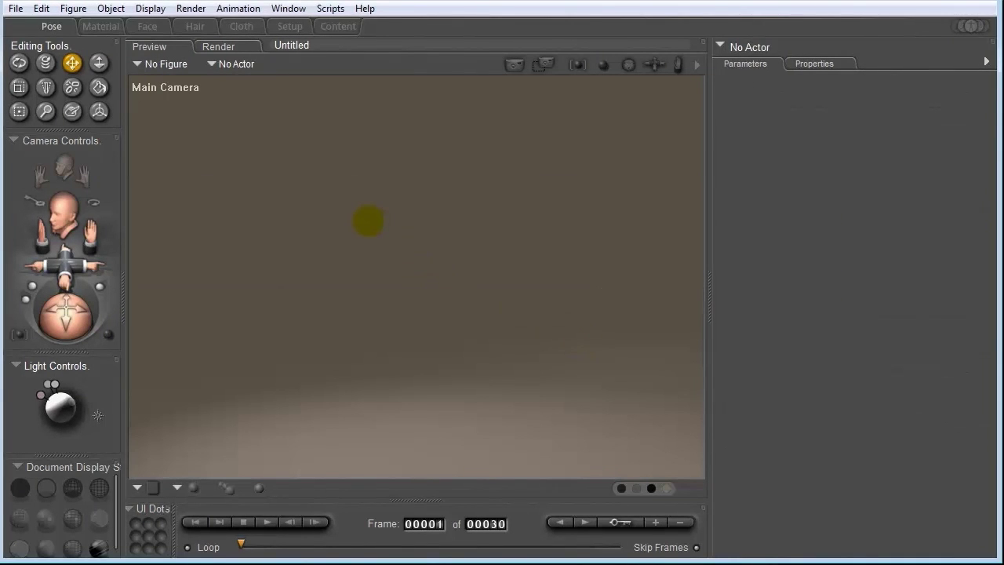
Open the Library, browse Figures > Poser Pro 2012 > People > Jessi, and load Jessi.
click(289, 8)
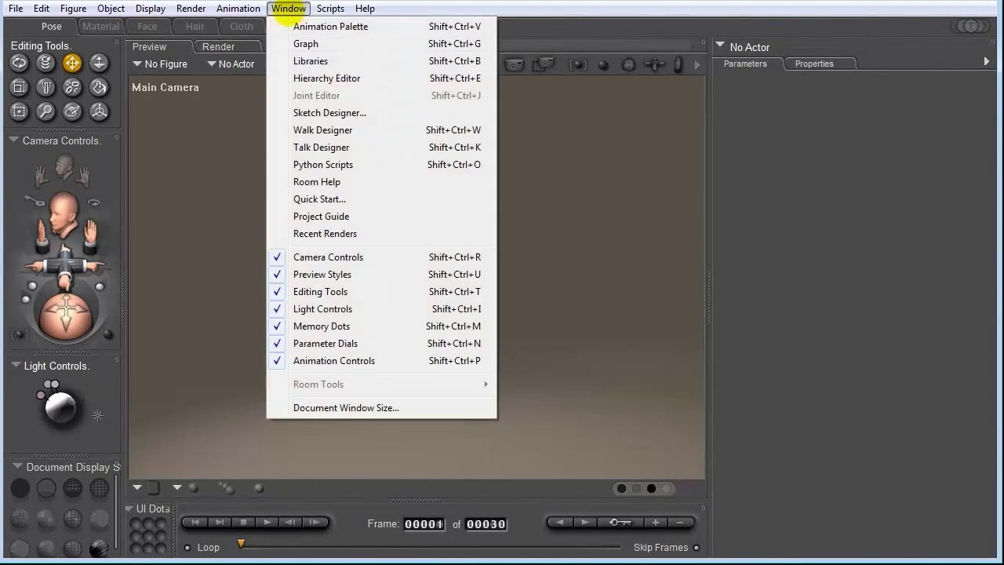
click(304, 61)
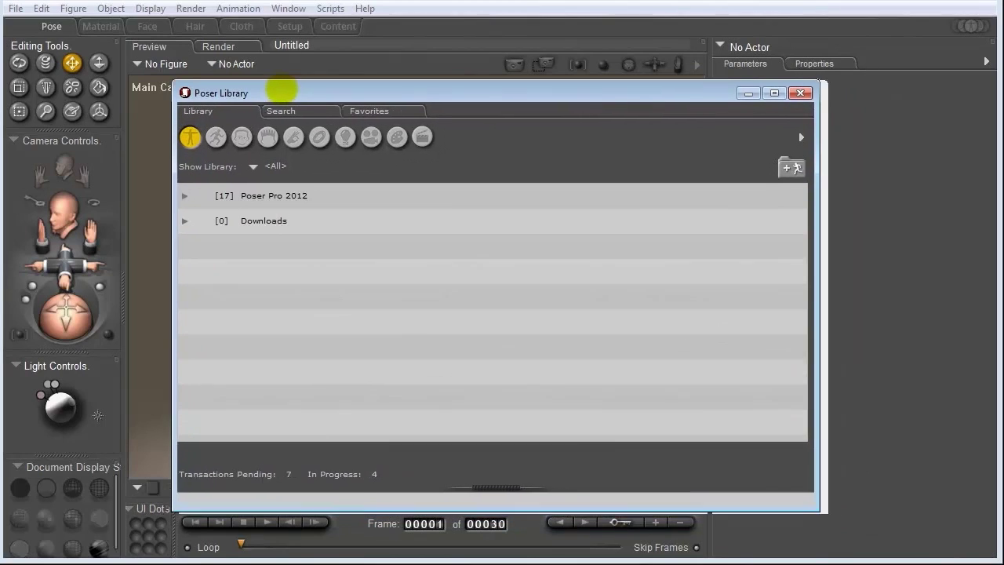
drag(281, 90, 280, 90)
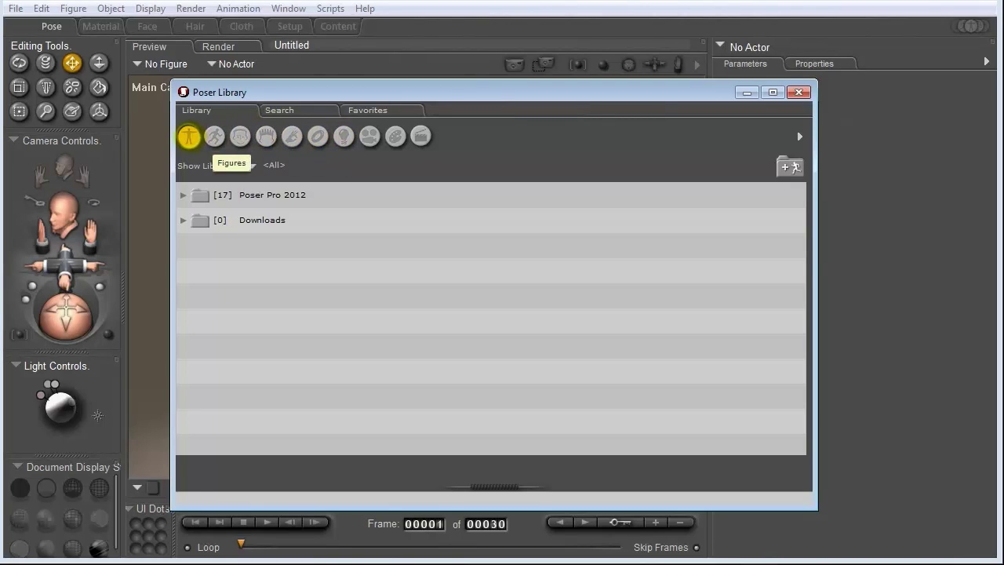
click(182, 194)
click(188, 345)
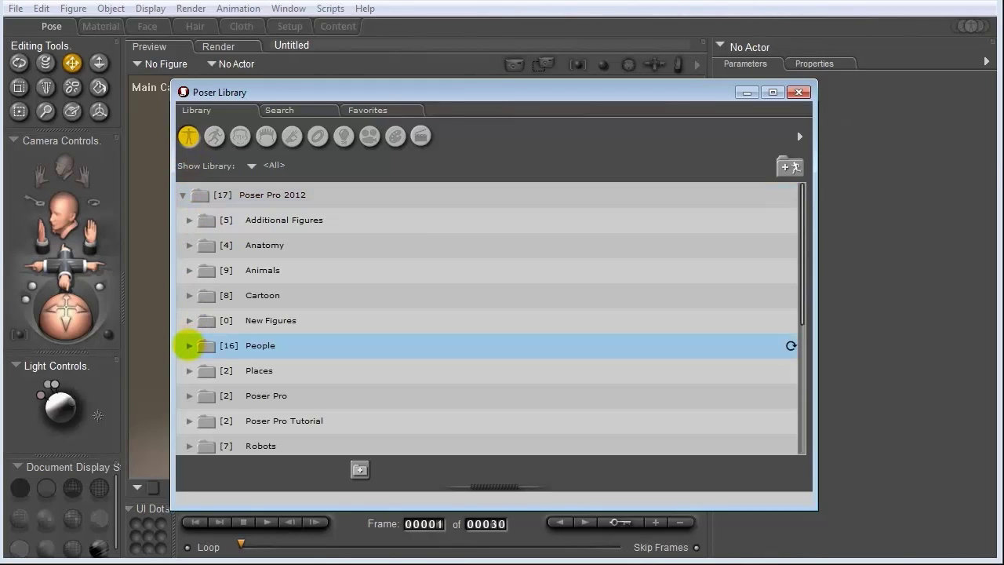
drag(797, 242, 803, 314)
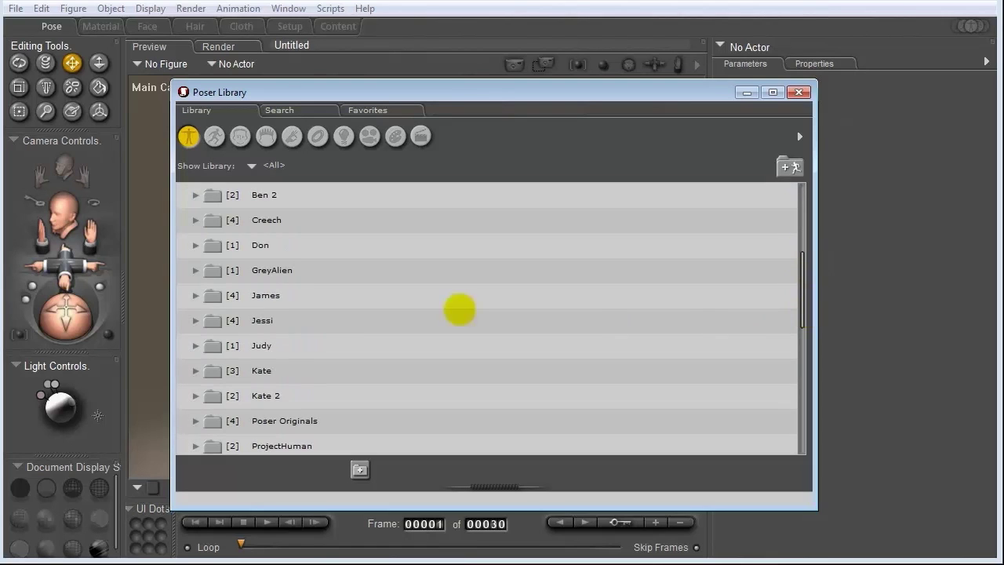
click(195, 321)
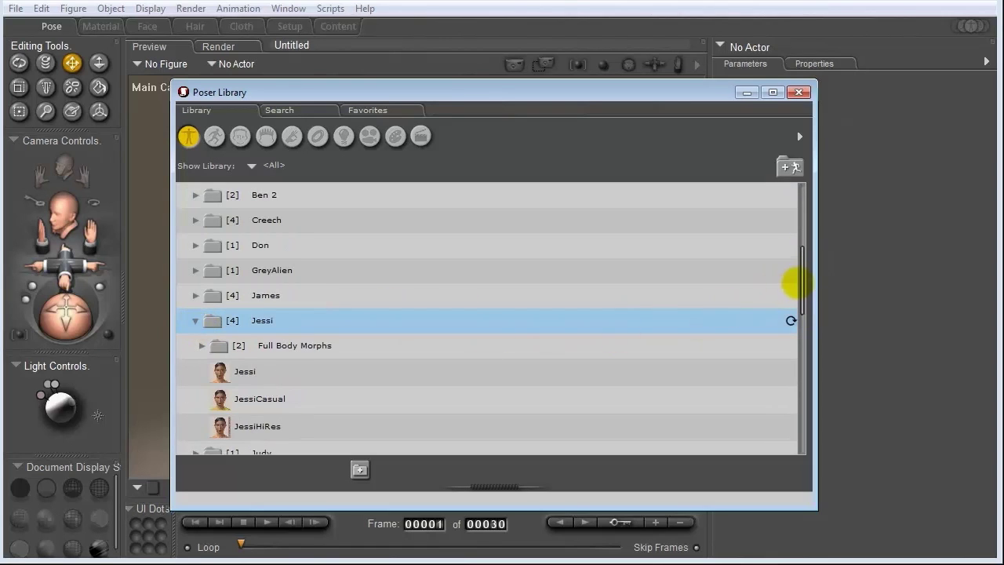
scroll(801, 289, down, 1)
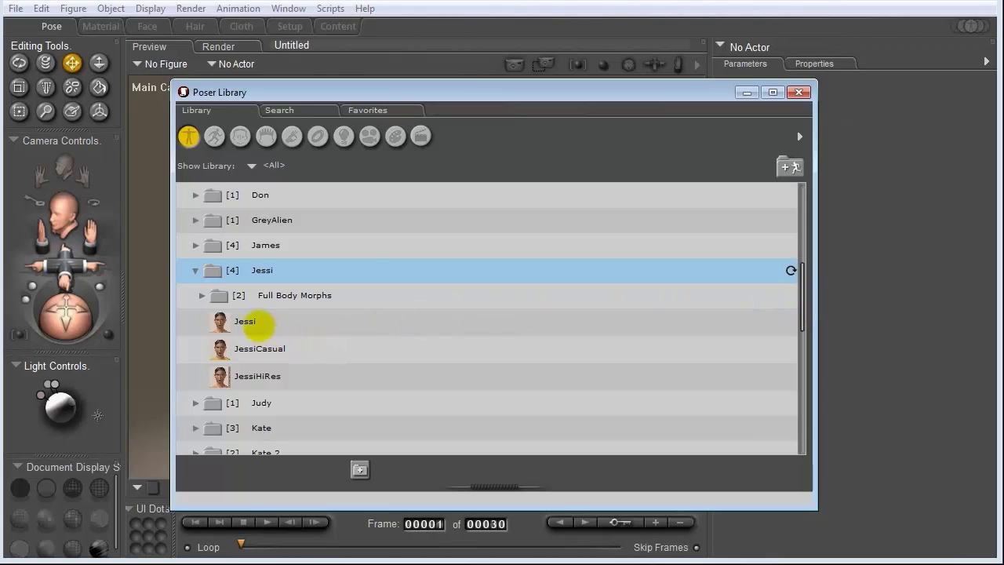
click(259, 322)
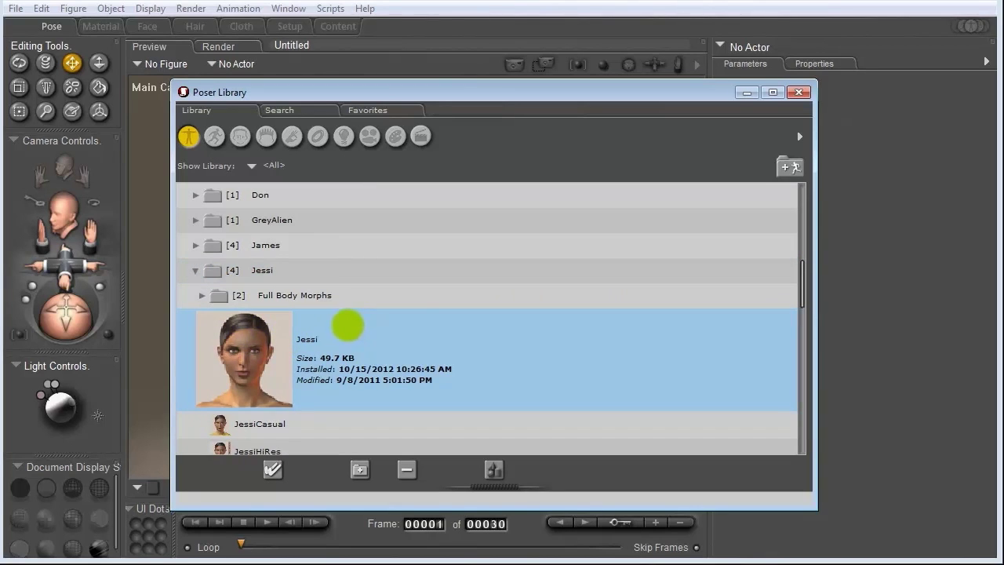
double_click(342, 325)
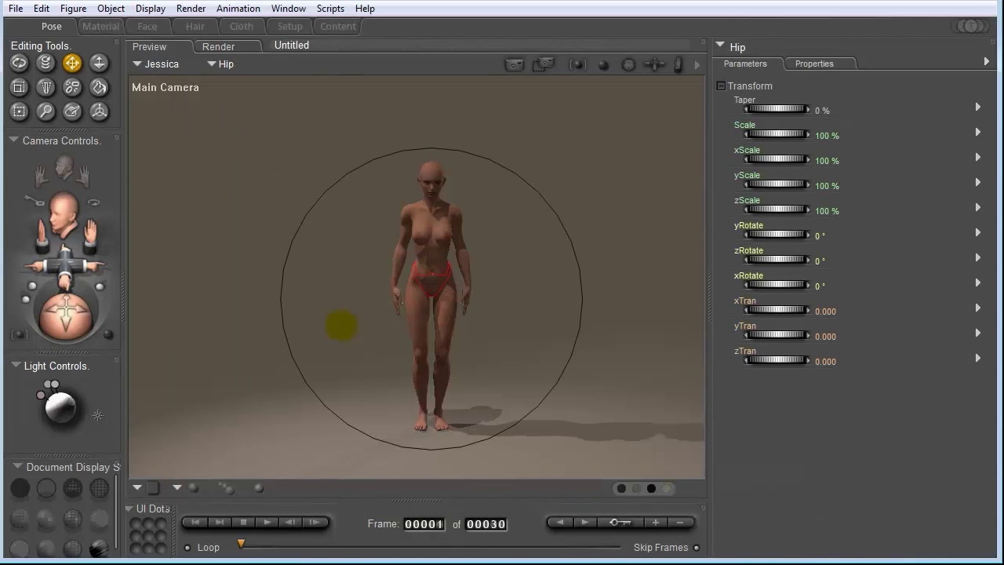
Reopen the Library and select Pony Tail_Jessi_Blond under Hair > Poser Pro 2012 > People > Jessi Hair.
drag(64, 220, 697, 161)
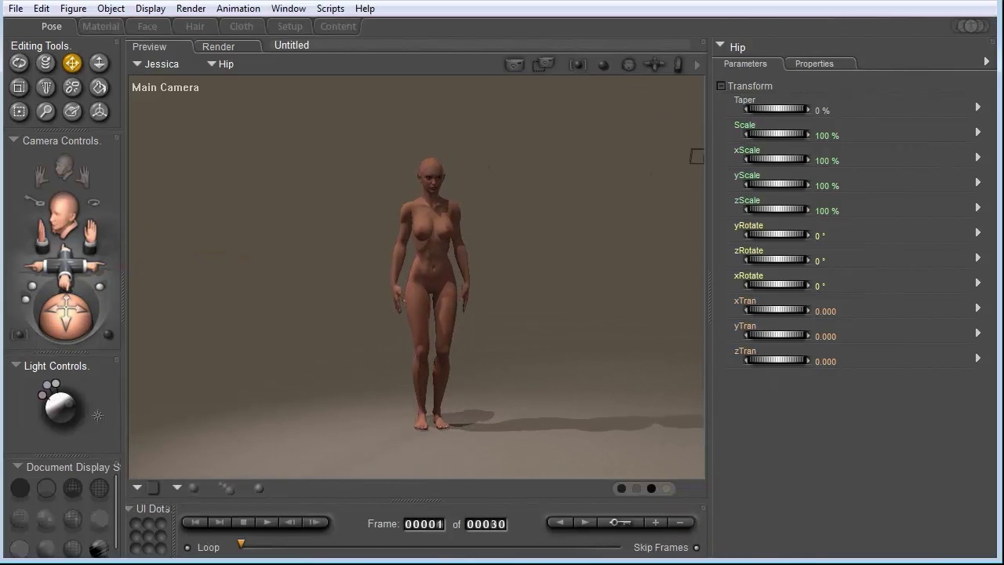
key(ctrl+shift+b)
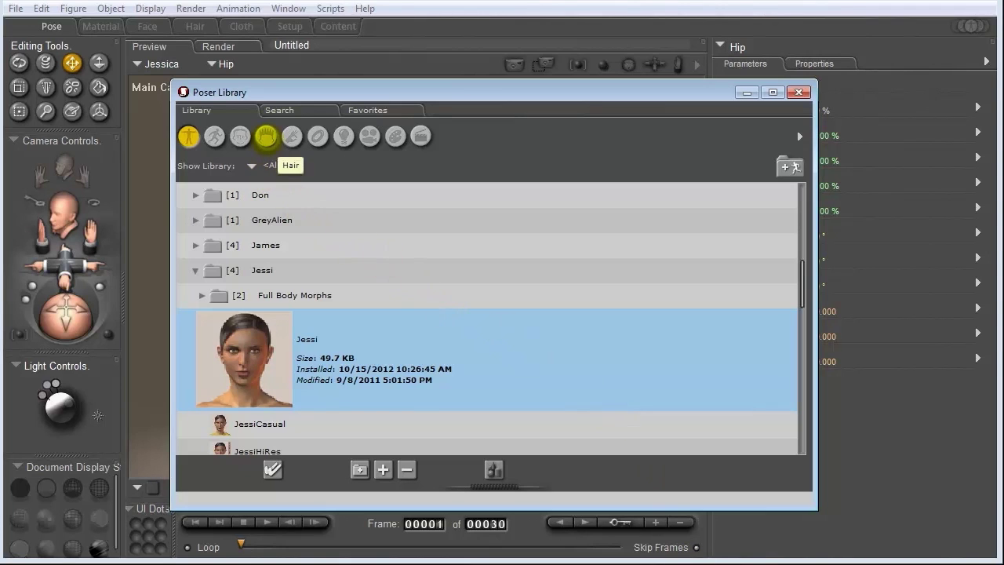
click(266, 136)
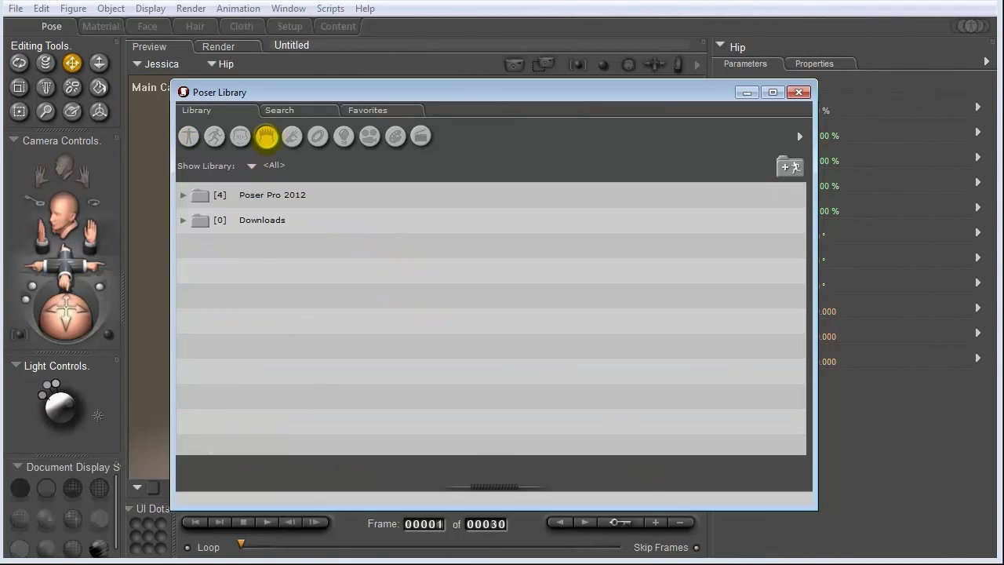
click(183, 194)
click(189, 244)
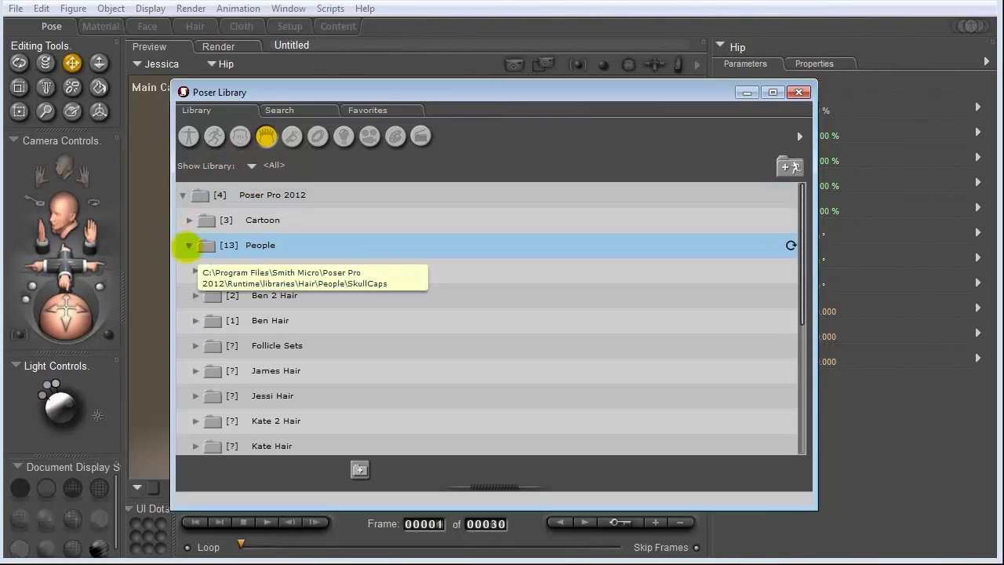
scroll(310, 328, down, 1)
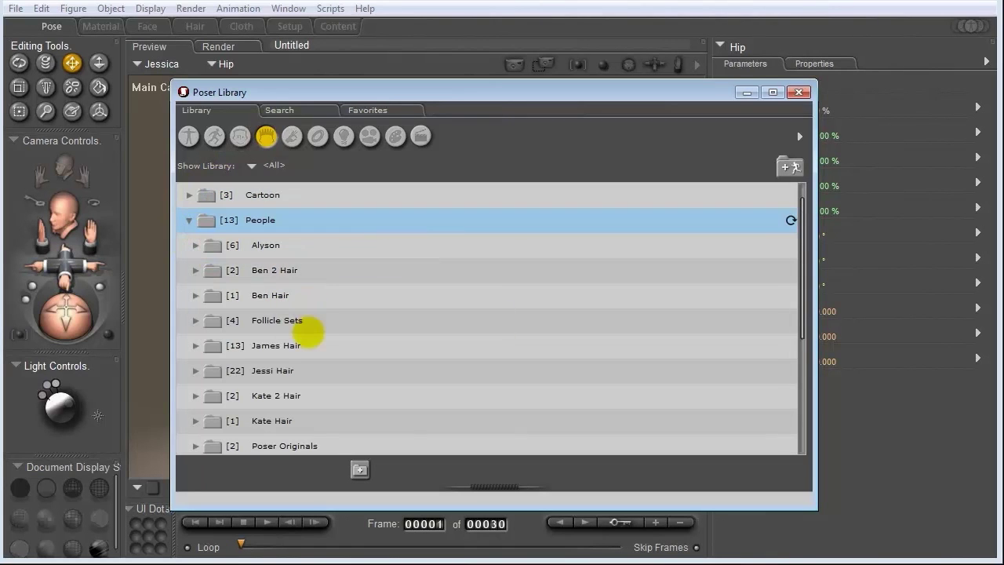
click(194, 370)
scroll(318, 376, down, 8)
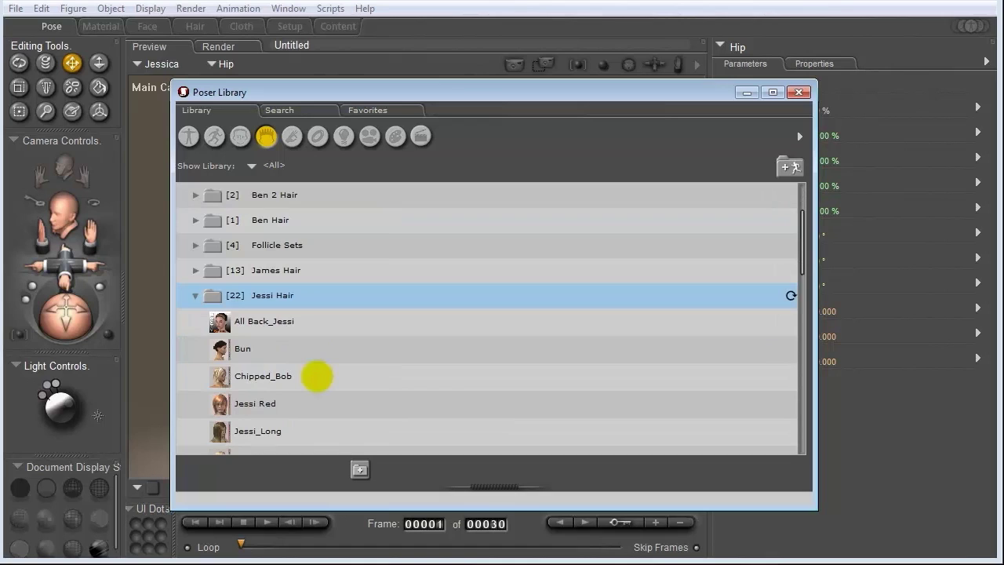
scroll(317, 377, up, 1)
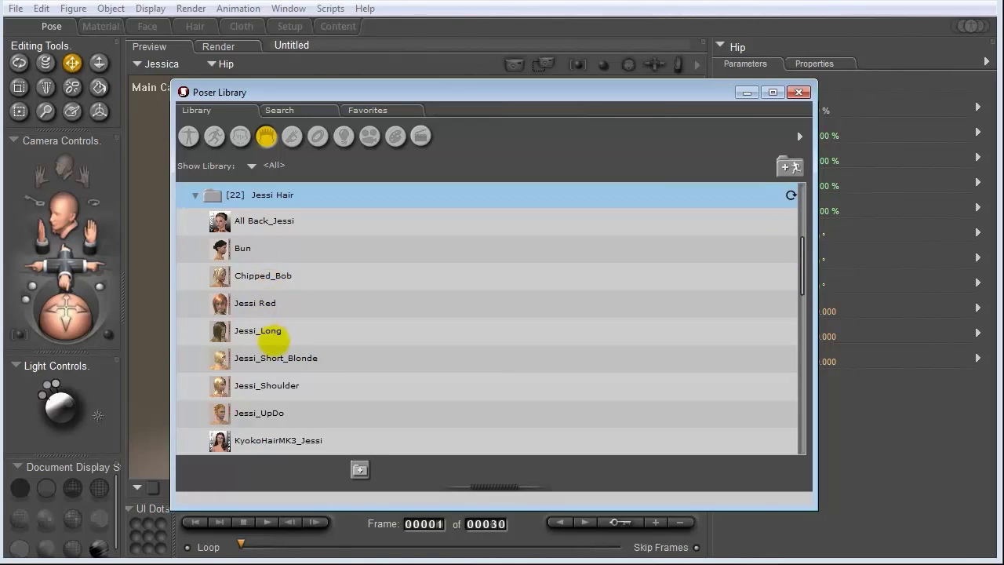
scroll(274, 345, down, 1)
scroll(275, 345, down, 7)
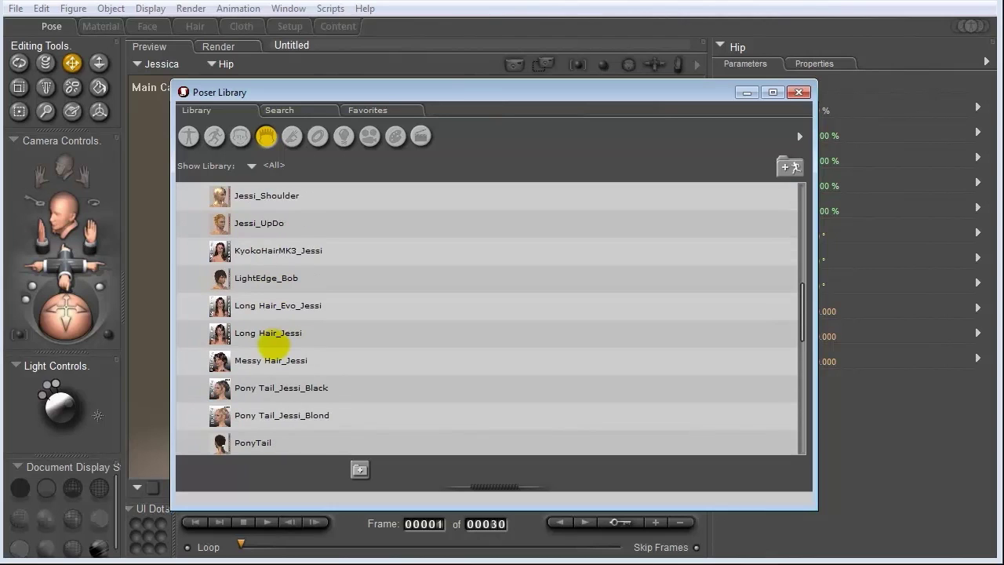
click(277, 384)
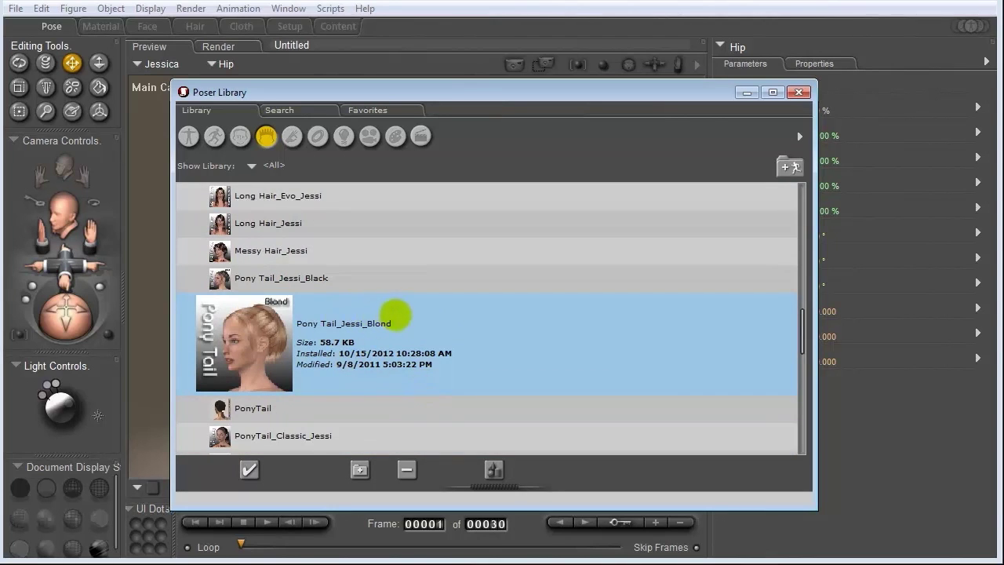
Drag Pony Tail_Jessi_Blond onto Jessica, check it from the side, and restore the Library.
drag(293, 86, 638, 96)
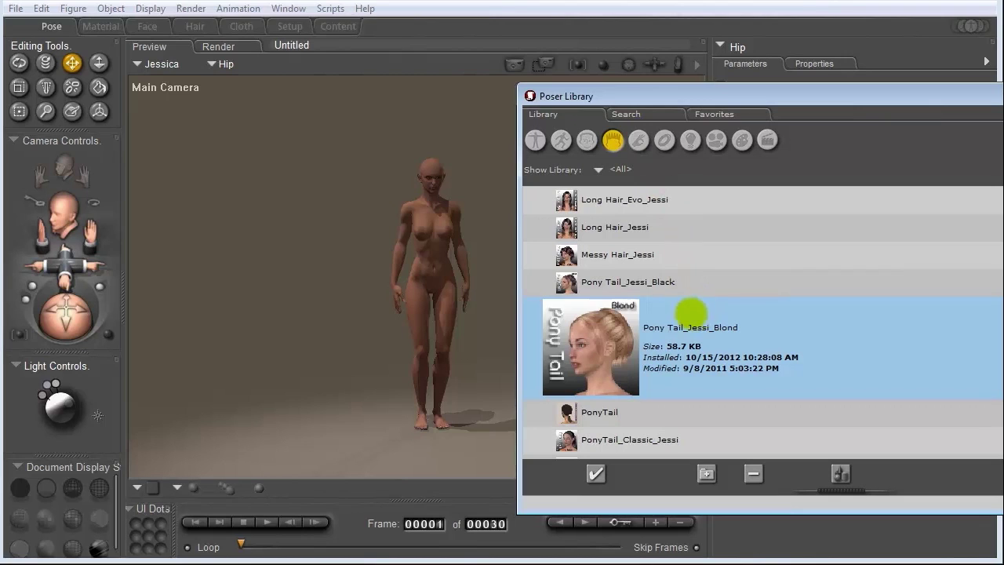
drag(690, 310, 431, 167)
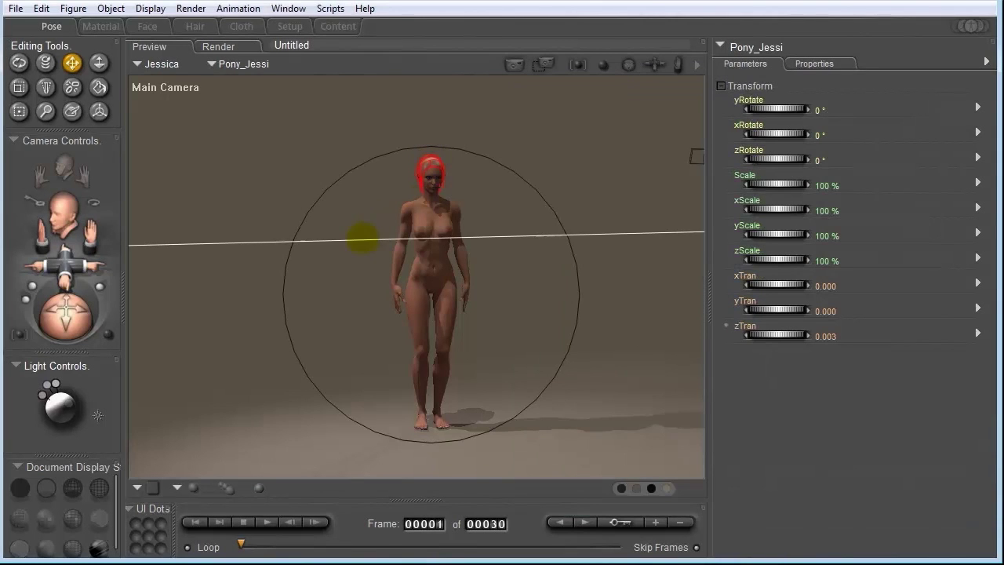
drag(66, 313, 115, 313)
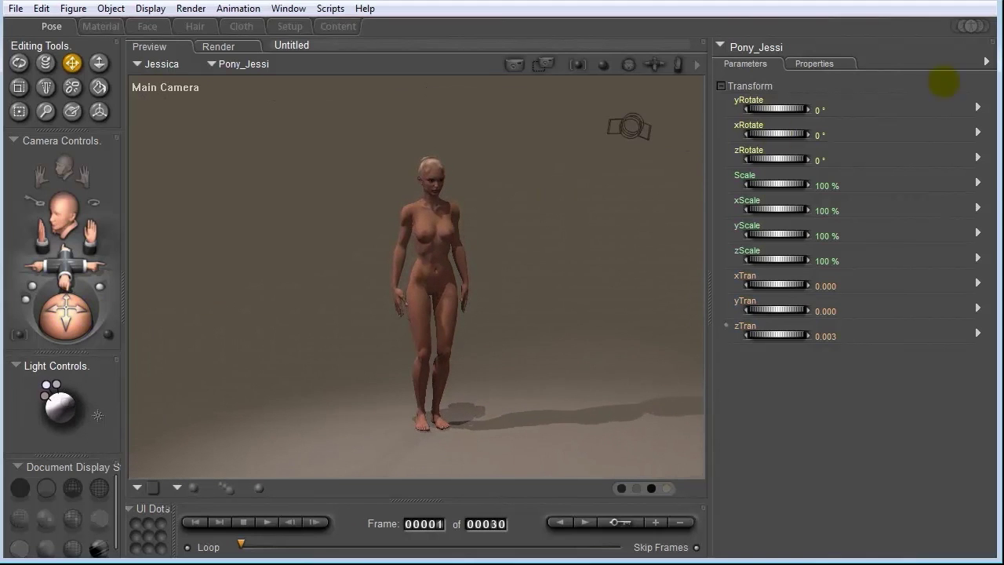
click(986, 61)
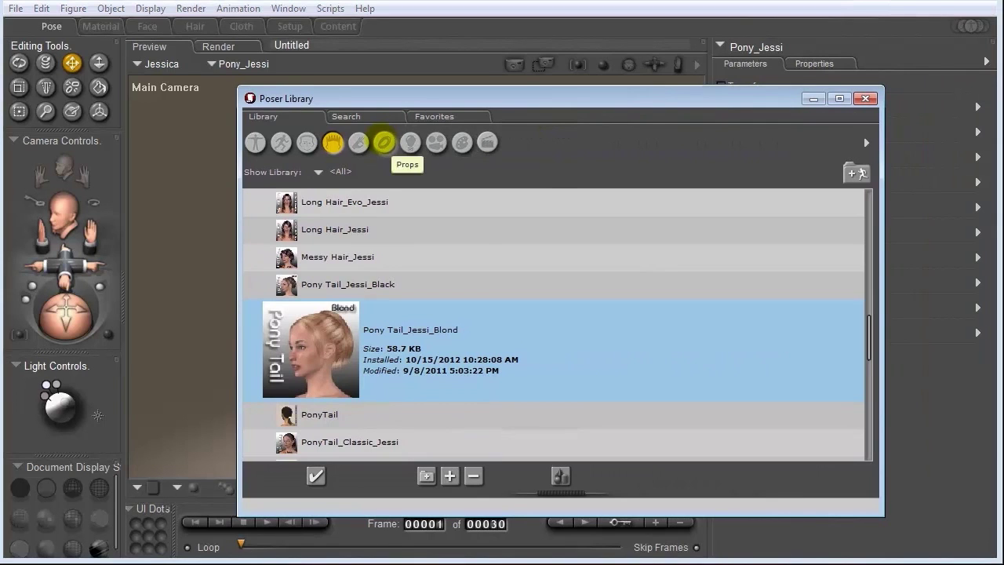
In Props, browse Poser Pro 2012 > Clothing > Jessi Clothing, select Jeans Dark, and move the Library aside.
click(384, 143)
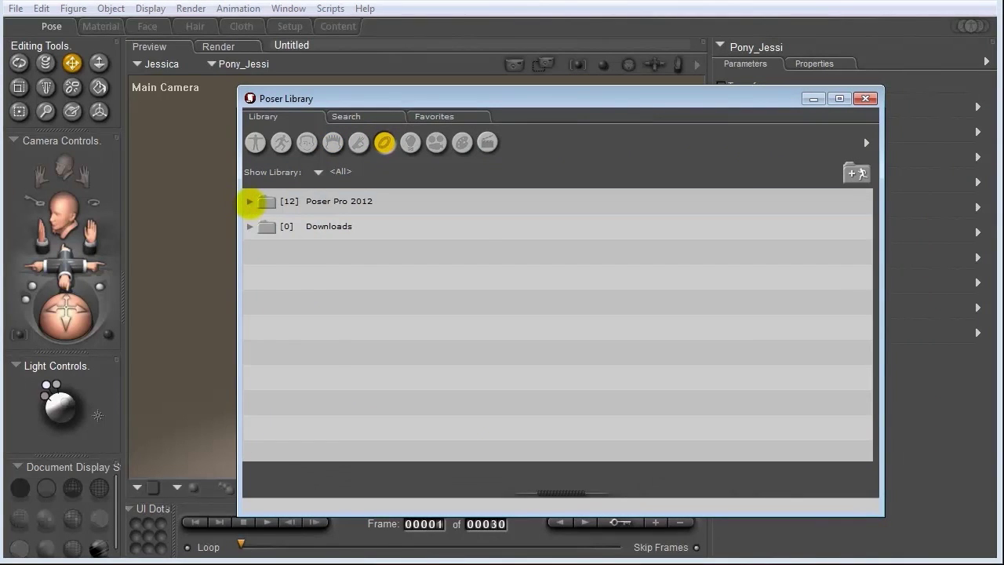
click(249, 201)
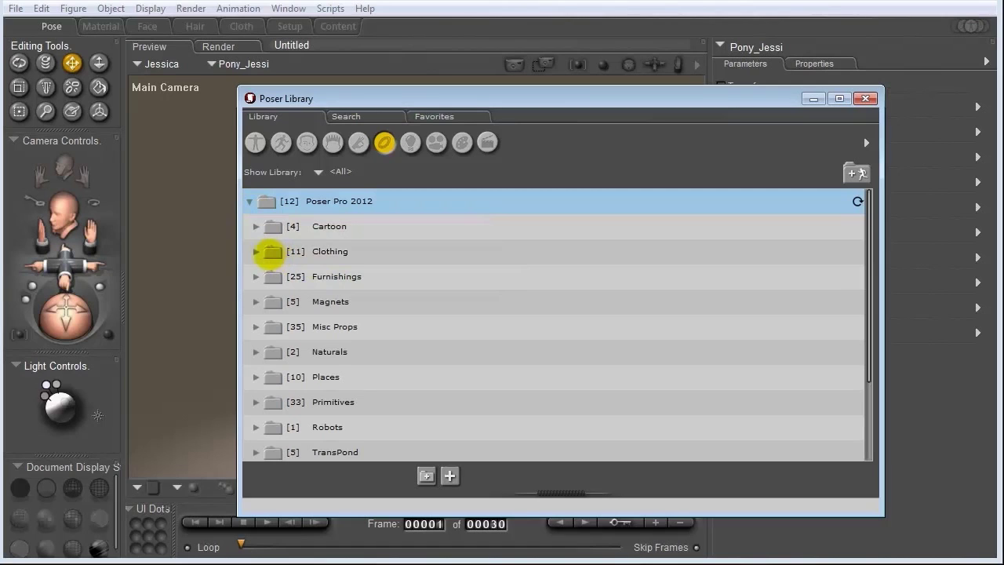
click(256, 251)
scroll(363, 278, down, 2)
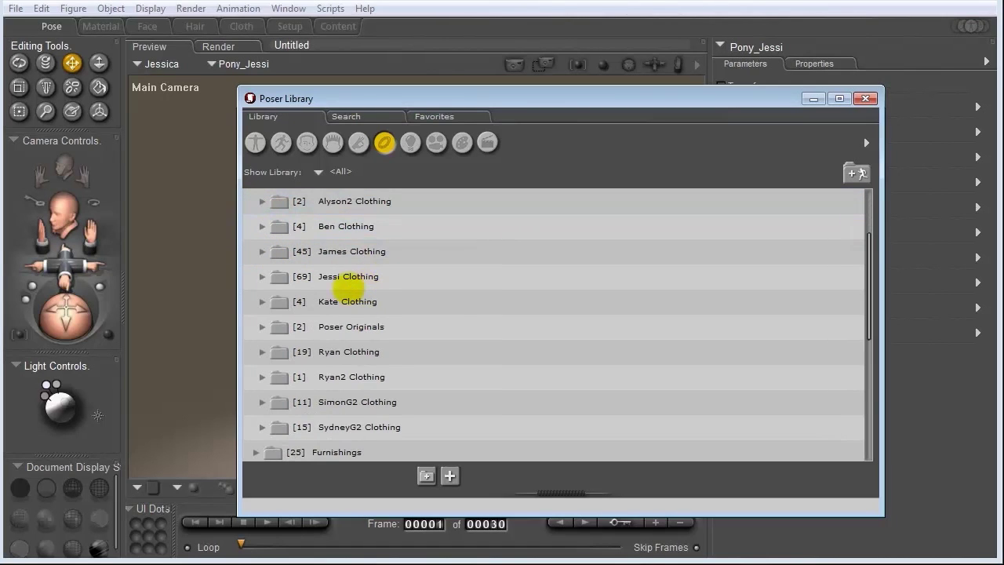
click(262, 276)
scroll(377, 277, down, 1)
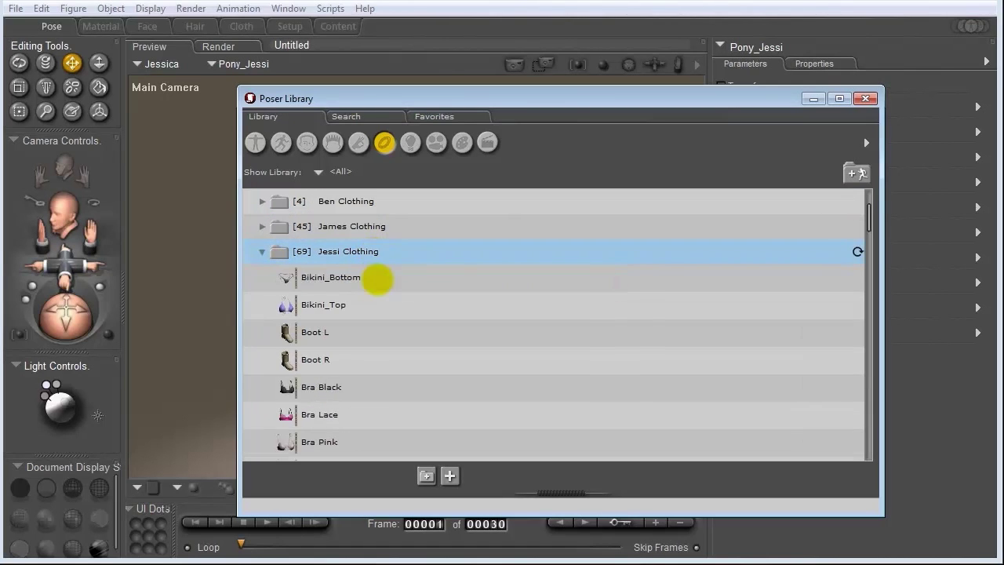
scroll(404, 281, down, 4)
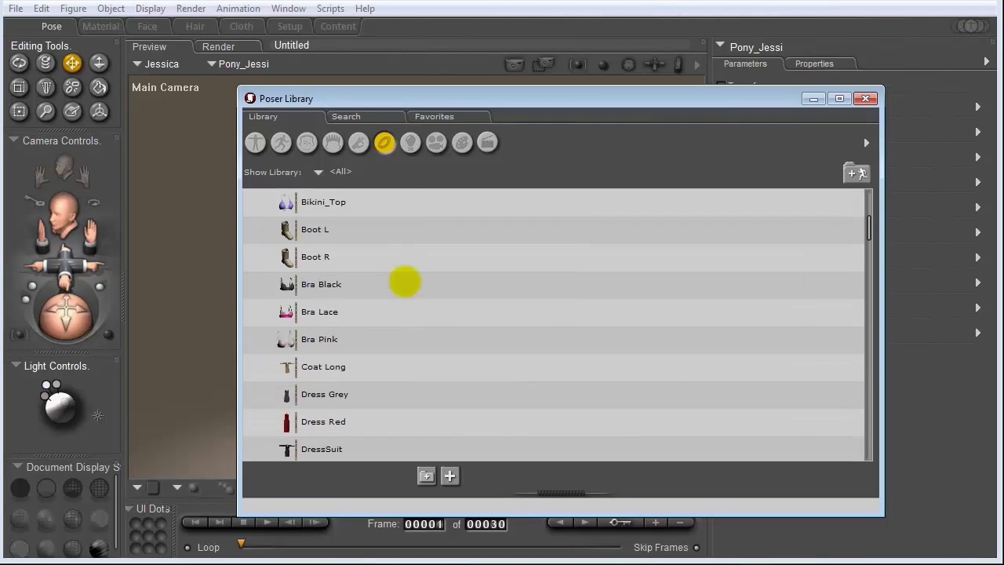
scroll(404, 280, down, 1)
click(358, 313)
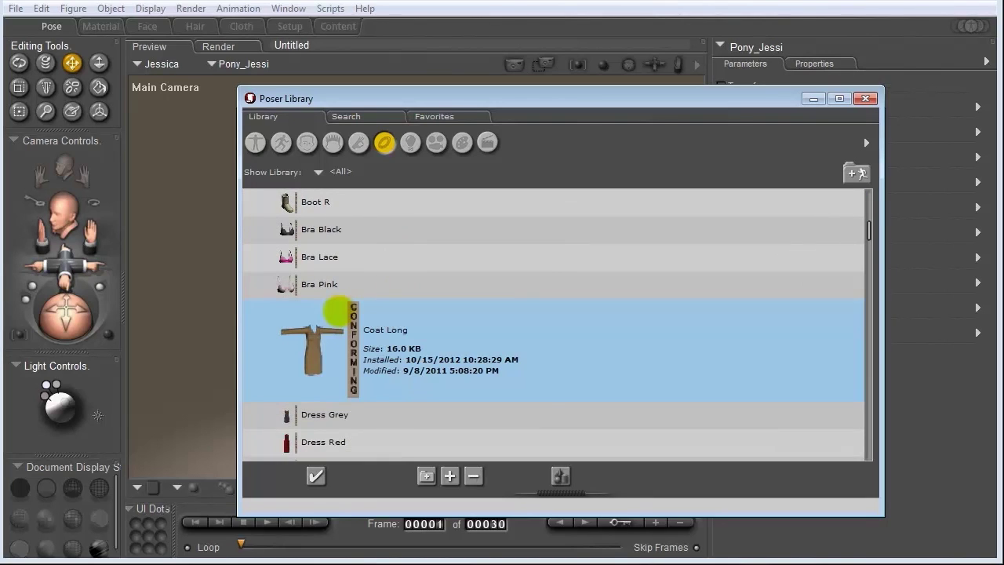
scroll(354, 312, down, 1)
scroll(357, 312, down, 6)
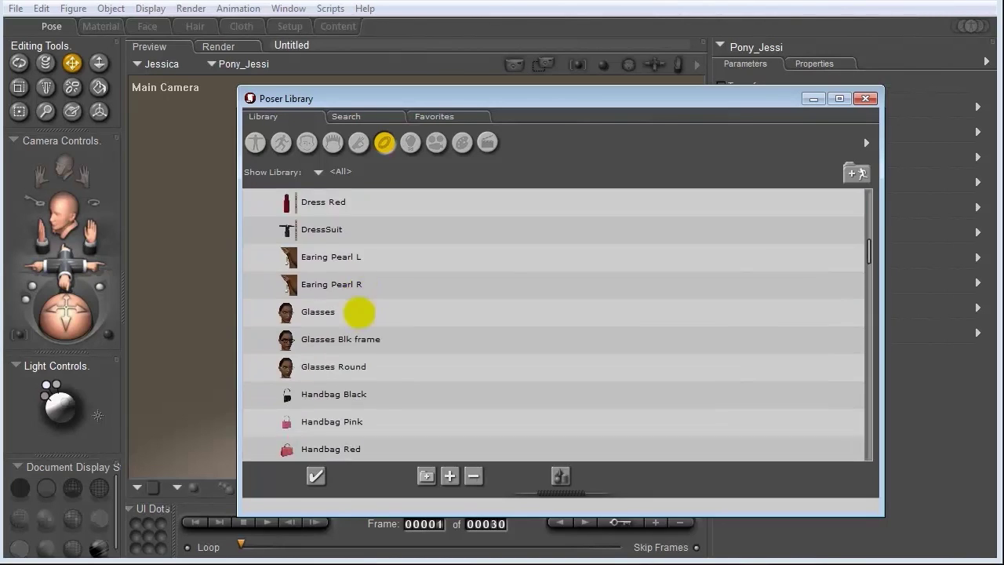
scroll(357, 313, down, 10)
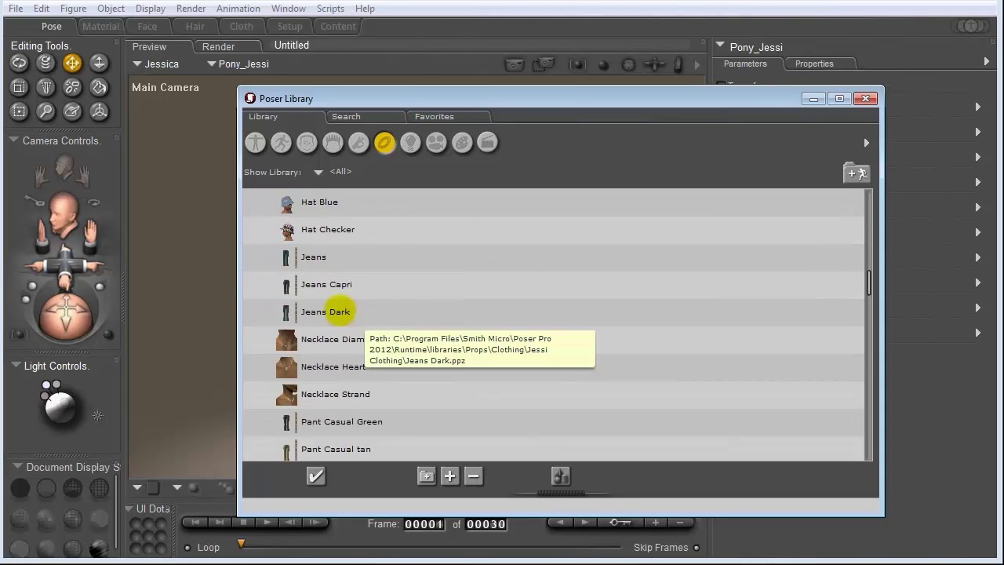
click(337, 312)
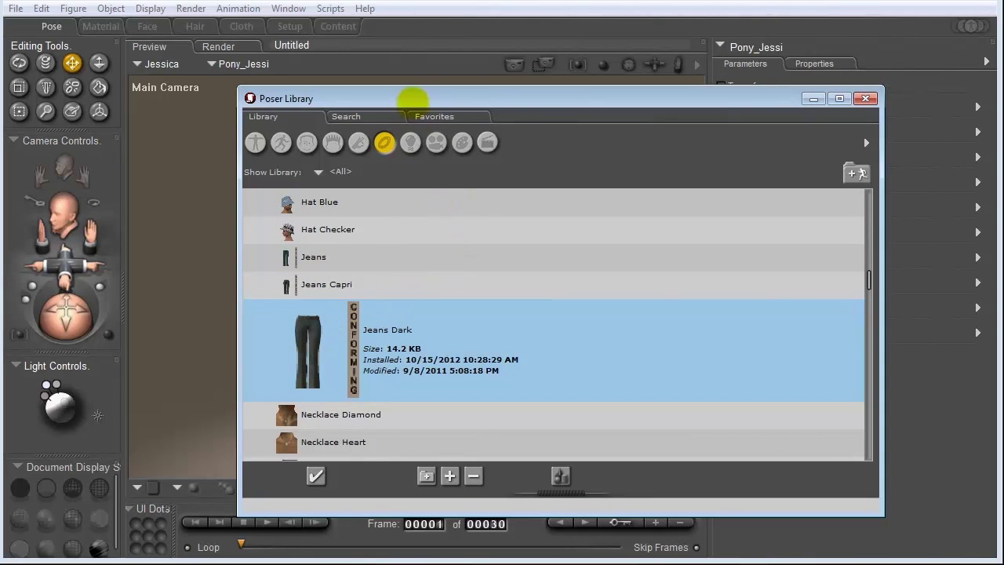
drag(378, 99, 677, 98)
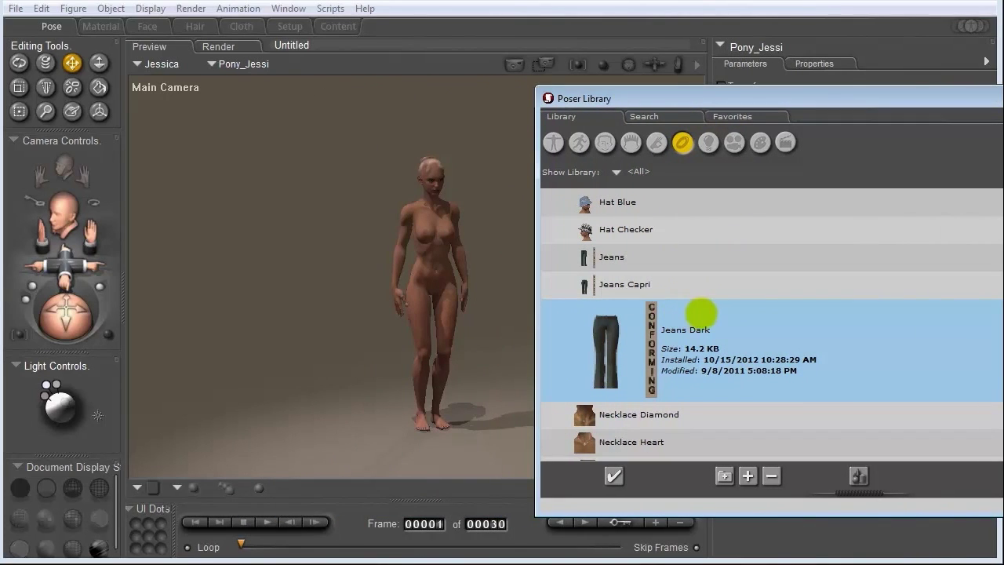
Load the Jeans Dark trousers and conform them to Jessica with Figure > Conform To.
double_click(700, 312)
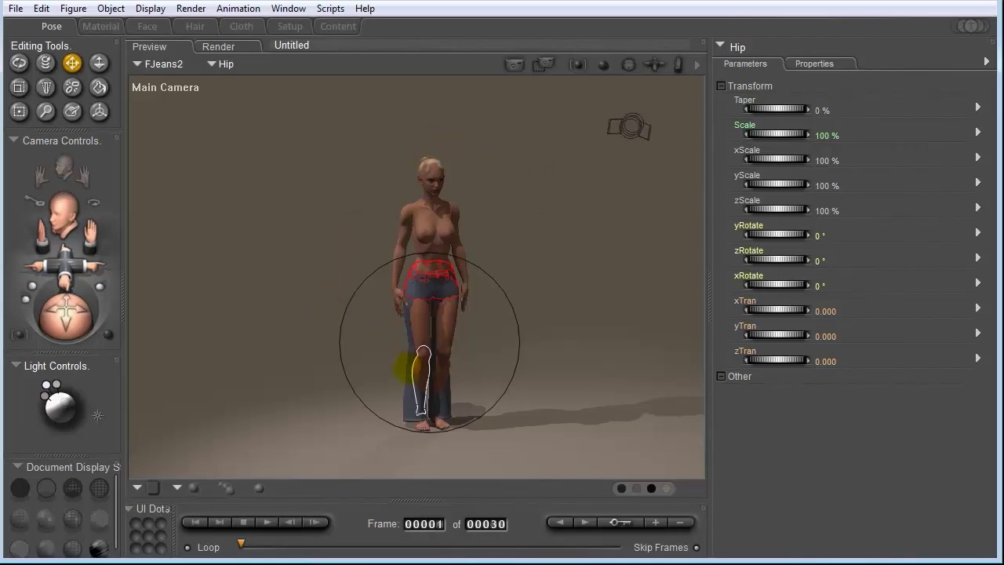
click(401, 400)
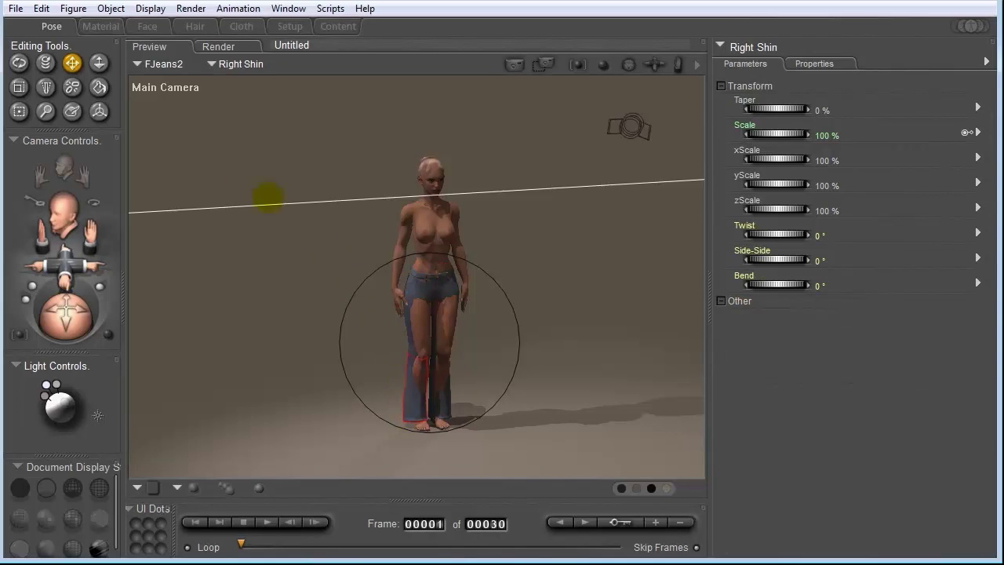
click(75, 11)
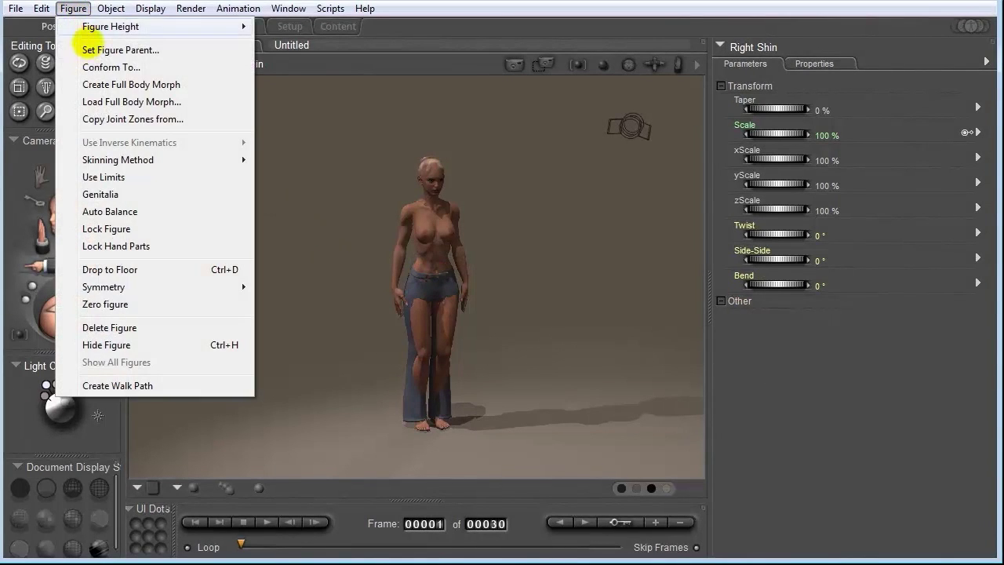
click(88, 66)
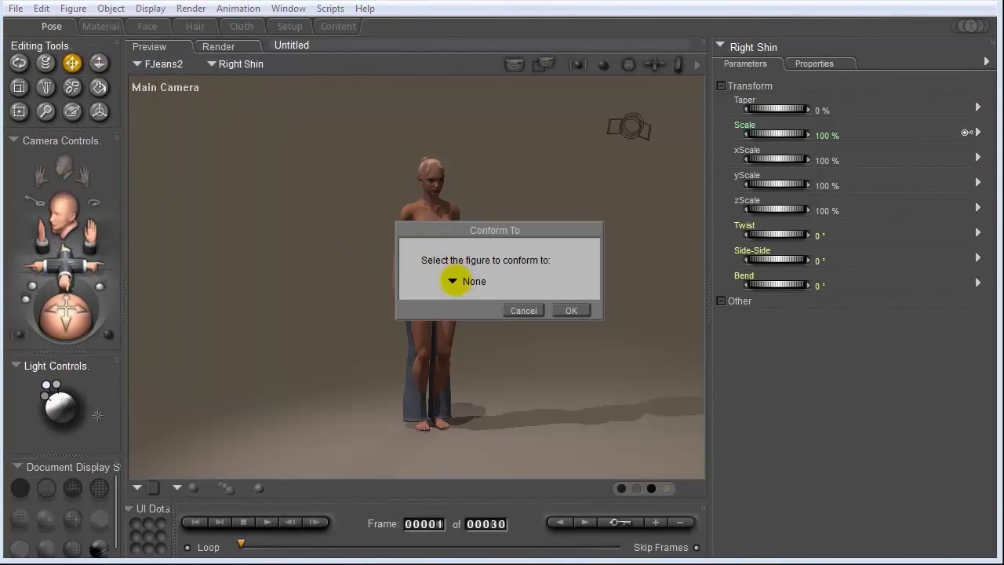
click(452, 280)
click(476, 308)
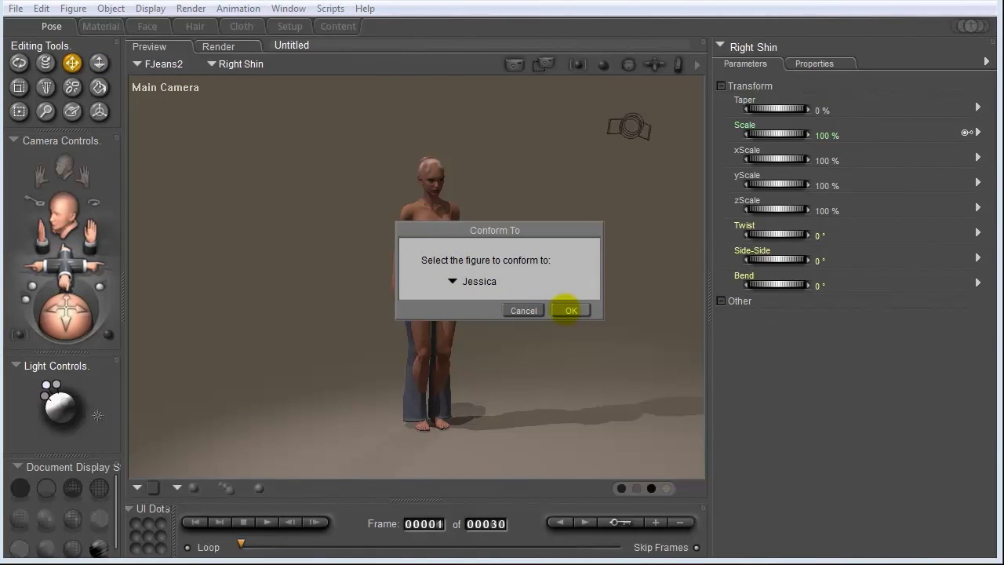
click(570, 310)
drag(66, 314, 128, 316)
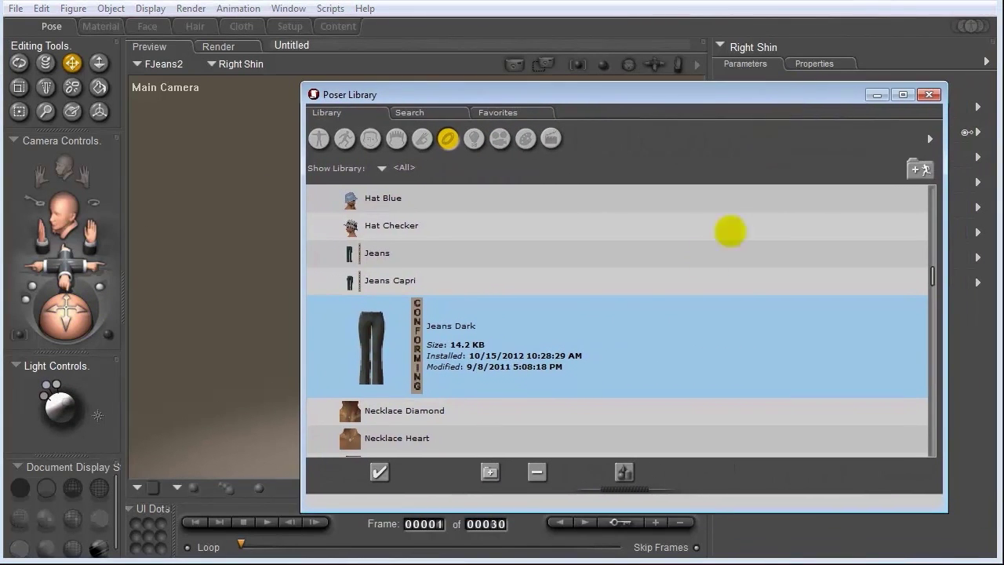
Load the Polo Sleeveless top from the Jessi Clothing library into the scene.
scroll(667, 298, down, 5)
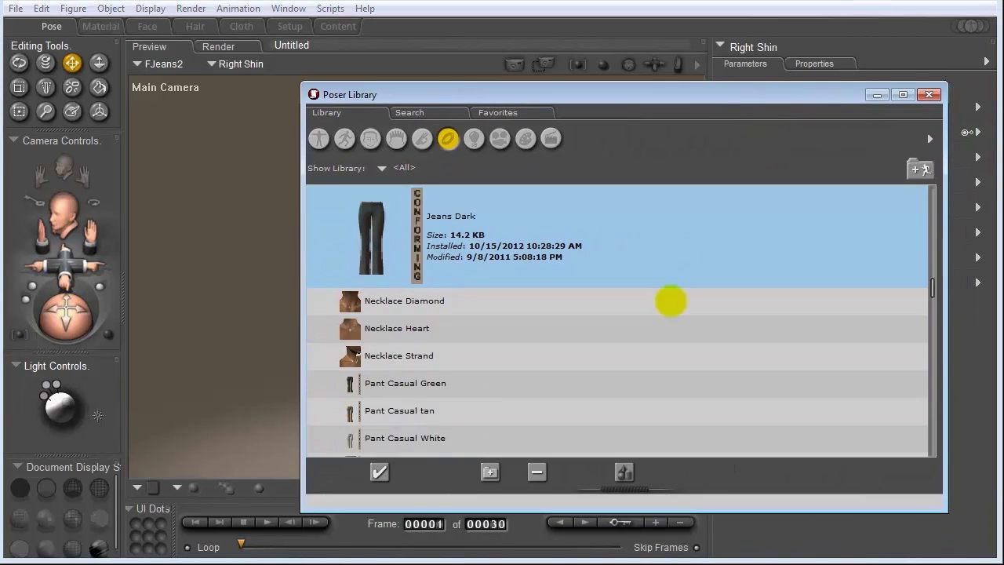
scroll(671, 301, down, 7)
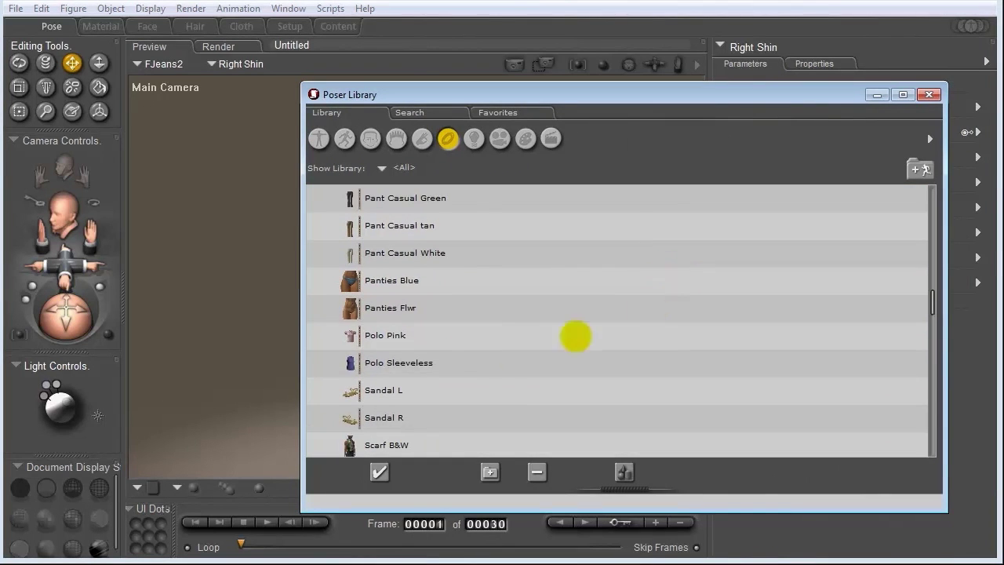
click(410, 362)
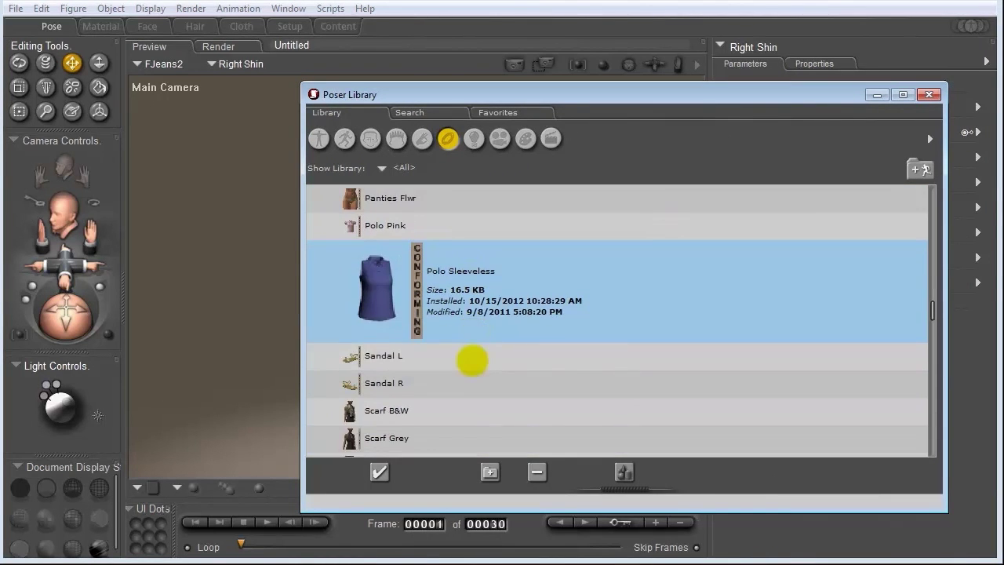
scroll(472, 361, down, 2)
scroll(472, 360, up, 5)
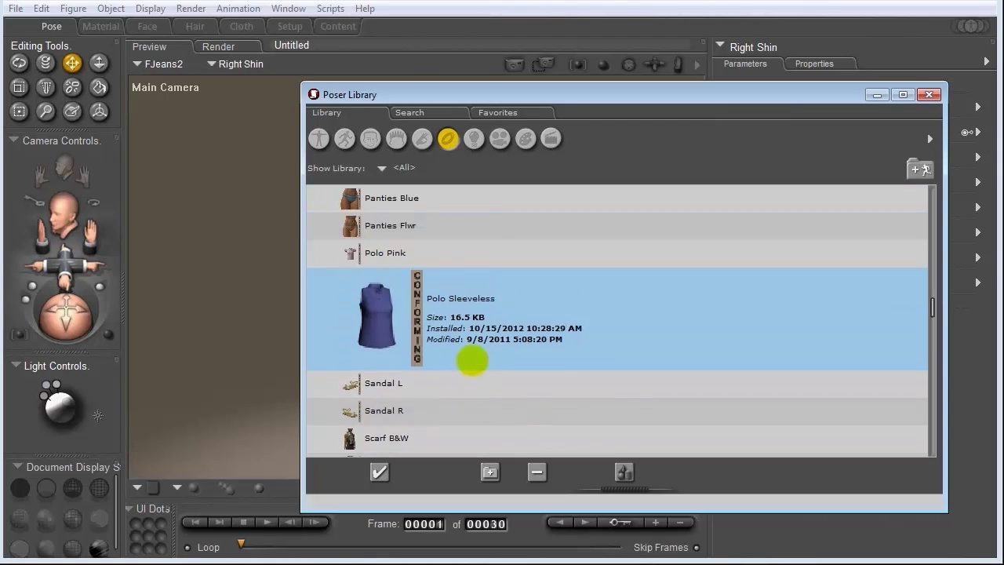
drag(500, 92, 691, 77)
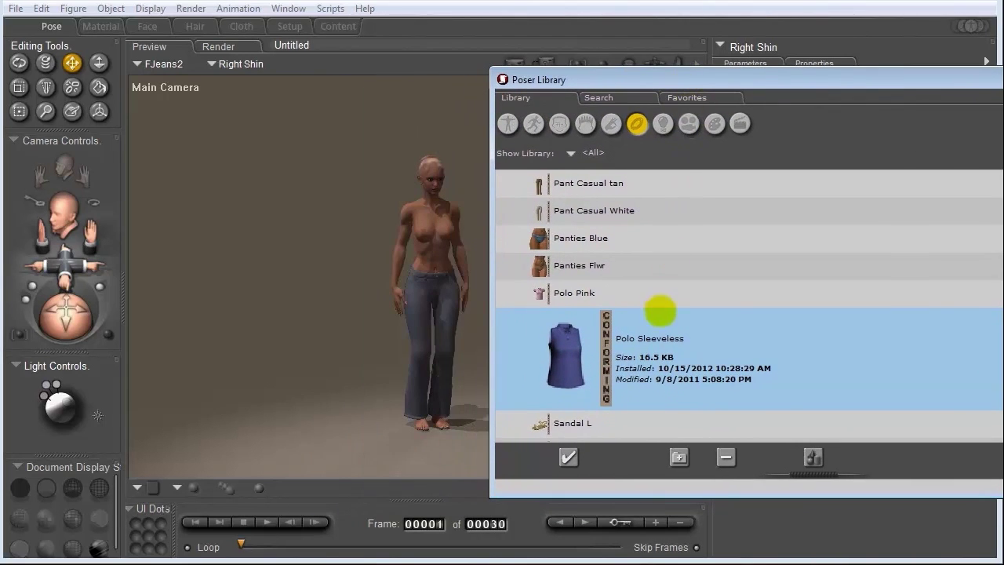
double_click(656, 320)
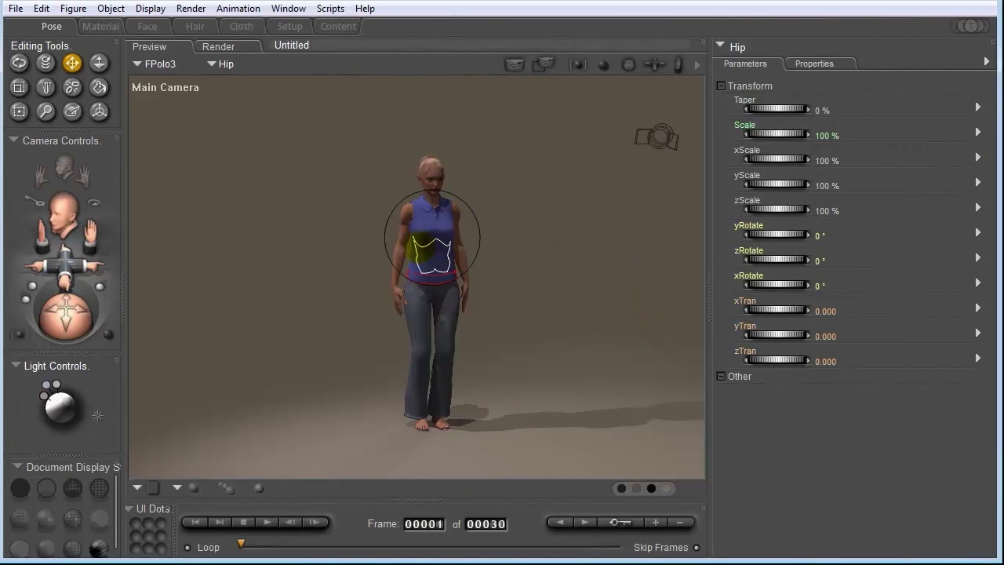
Conform the Polo Sleeveless top to Jessica.
click(424, 196)
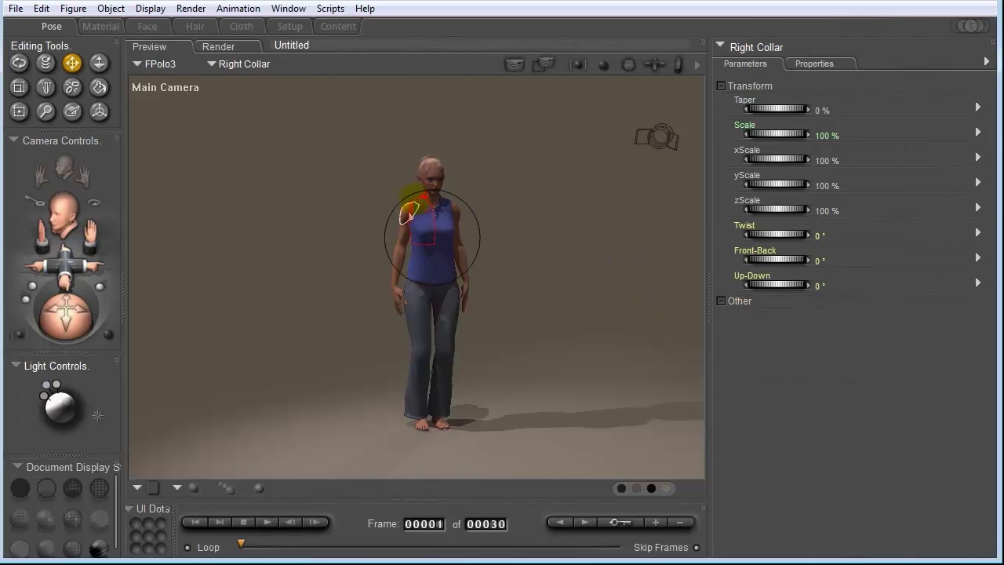
click(73, 8)
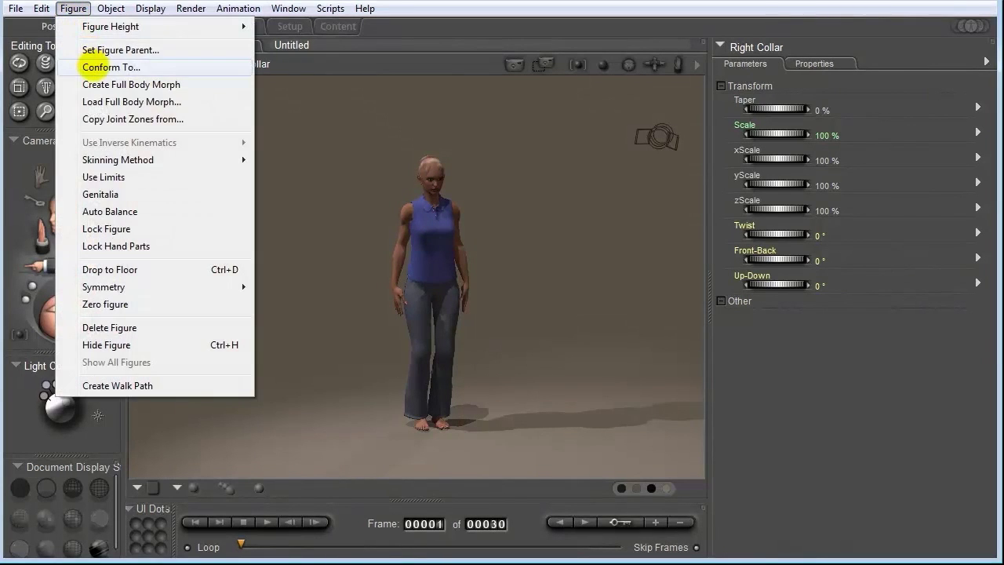
click(110, 67)
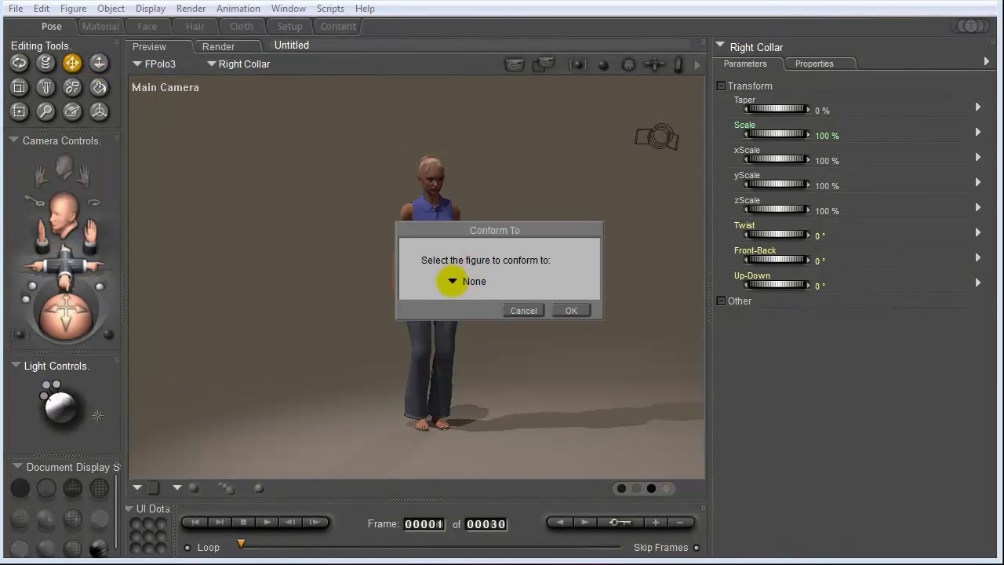
click(453, 281)
click(489, 310)
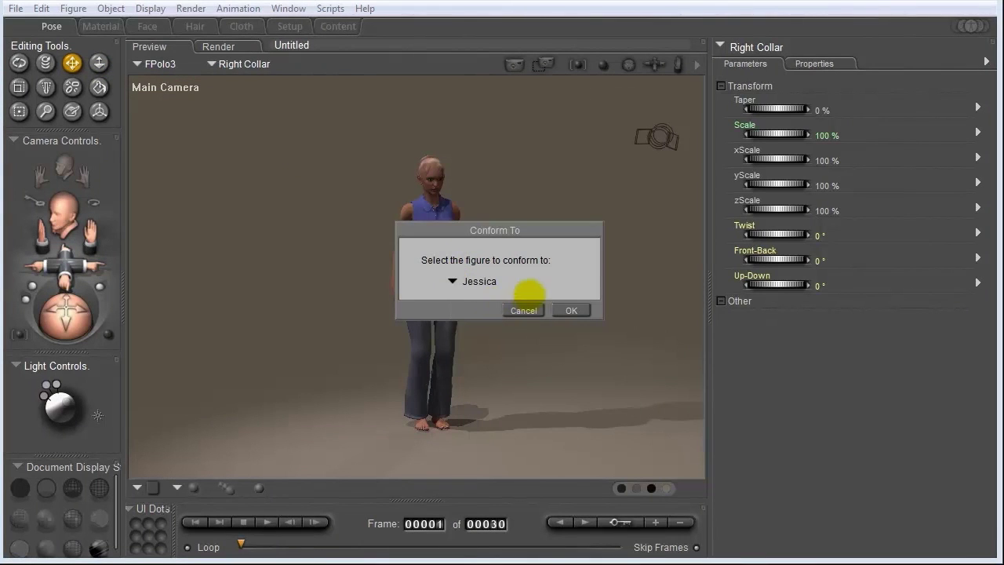
click(570, 310)
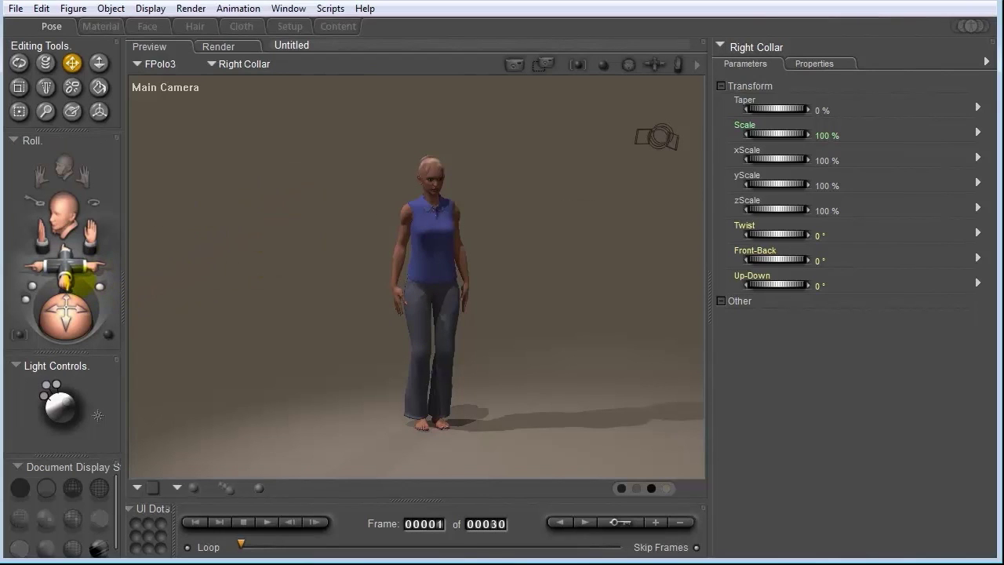
Create a walk path on the floor and drag its middle point to bend the curve.
drag(64, 259, 68, 269)
click(72, 8)
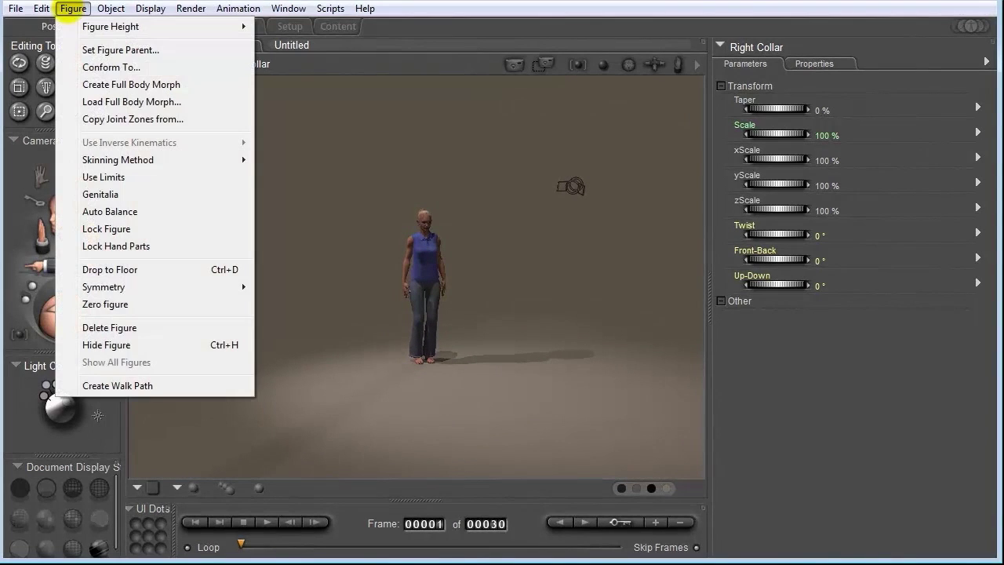
click(118, 385)
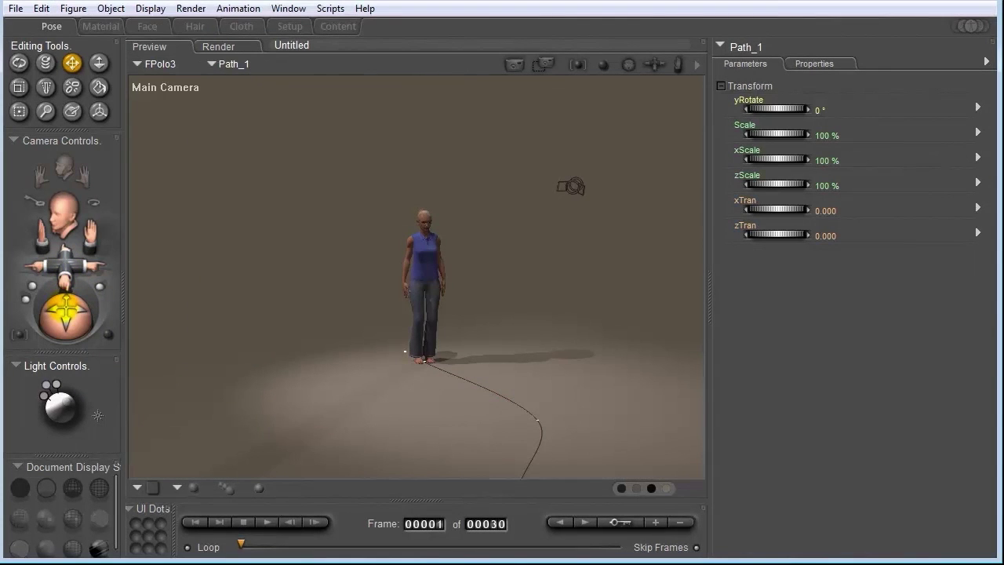
mouse_move(65, 312)
mouse_down()
mouse_move(64, 251)
mouse_move(48, 254)
mouse_move(66, 328)
mouse_up()
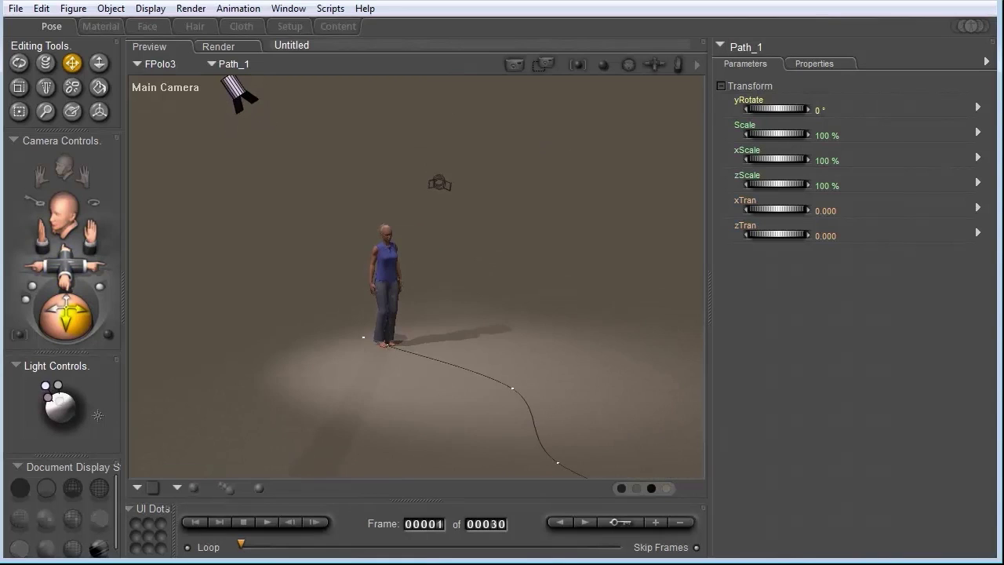
drag(511, 387, 482, 365)
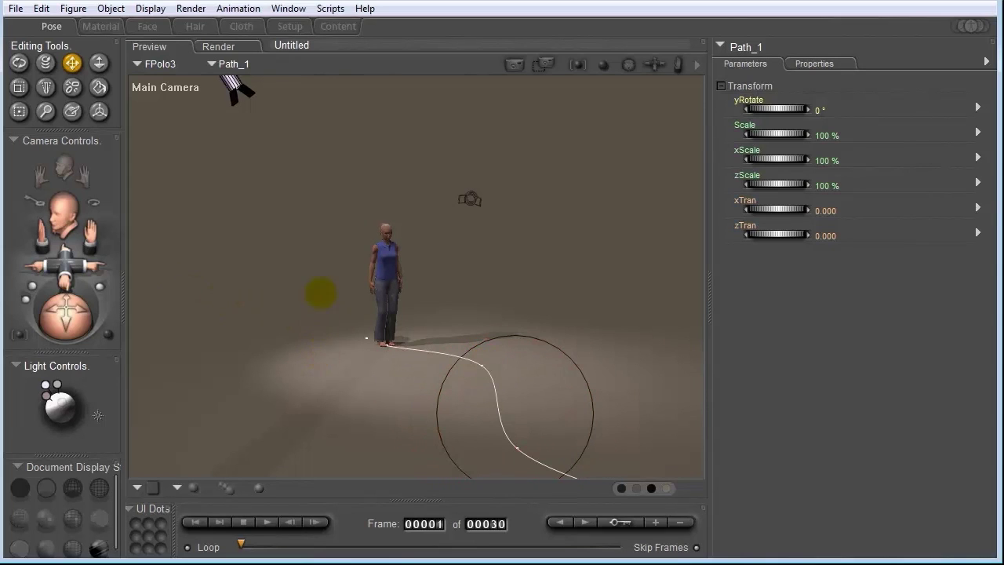
Open Walk Designer for Jessica, preview the walk, and blend G2 Elderly 72% with G2 Cool -2%.
click(288, 9)
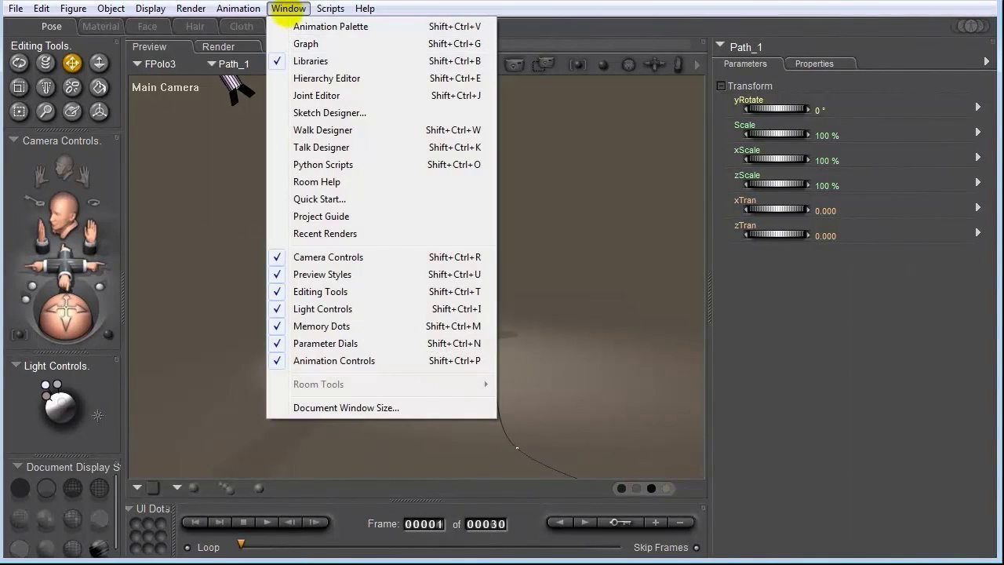
click(318, 129)
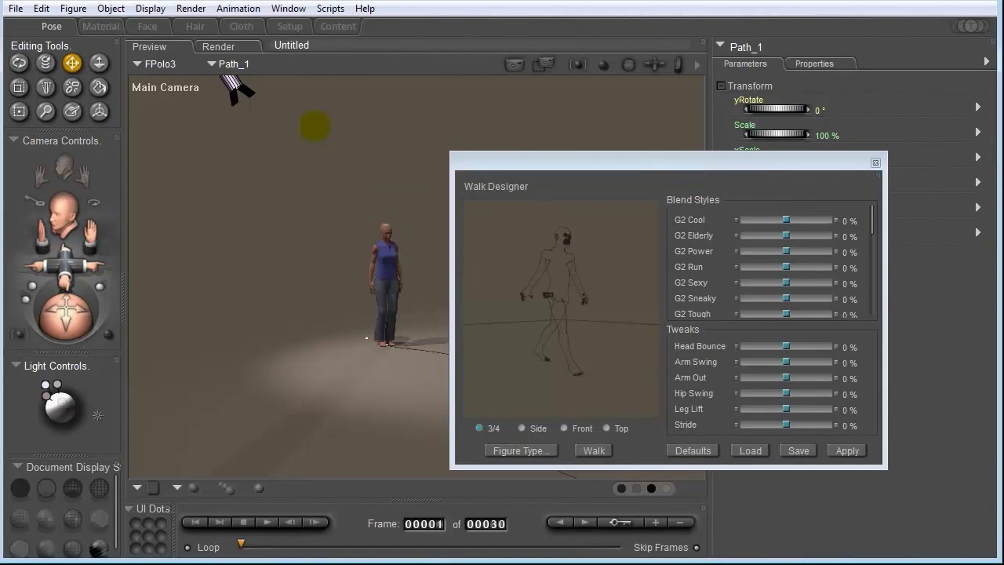
drag(549, 150, 584, 107)
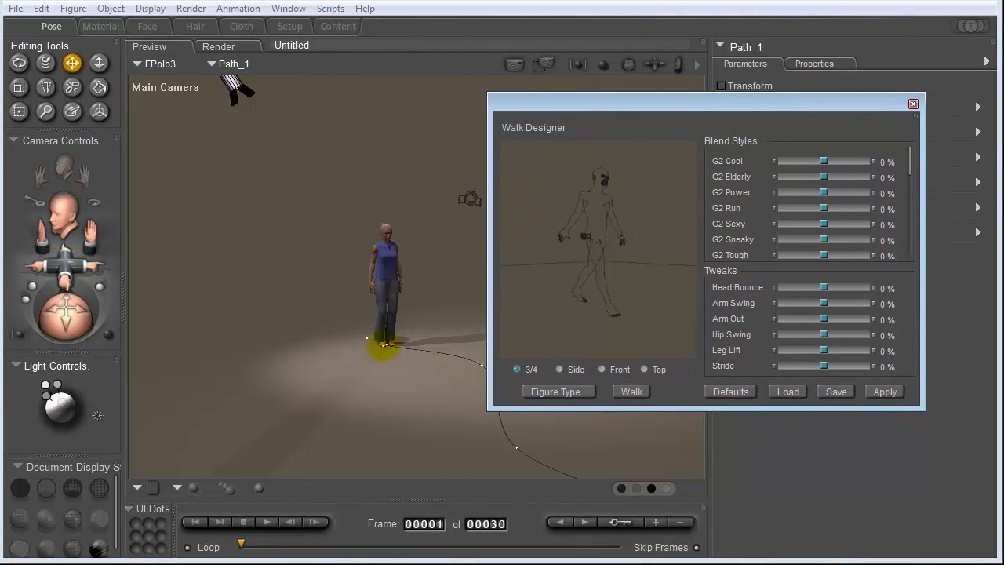
drag(63, 281, 63, 267)
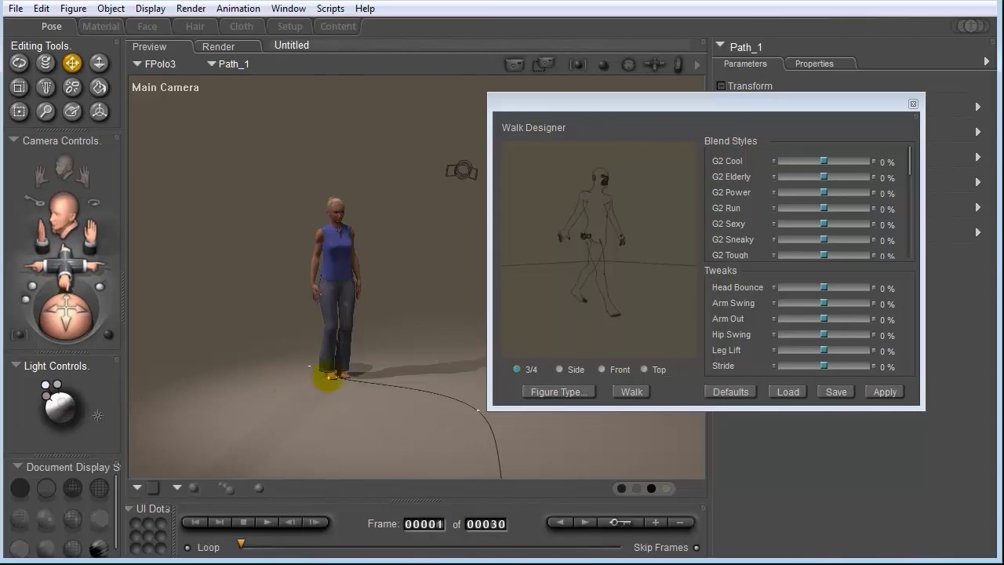
click(331, 376)
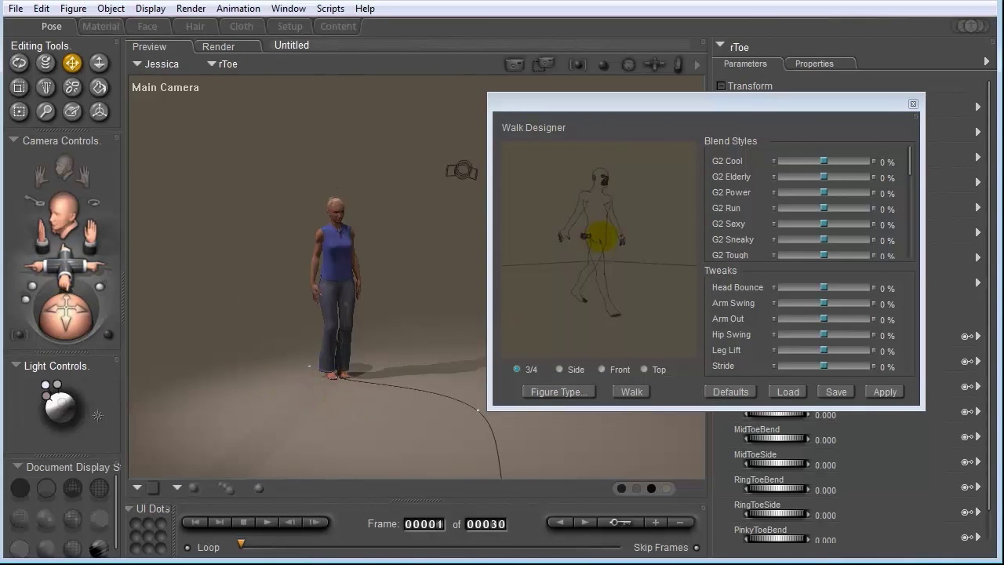
click(632, 392)
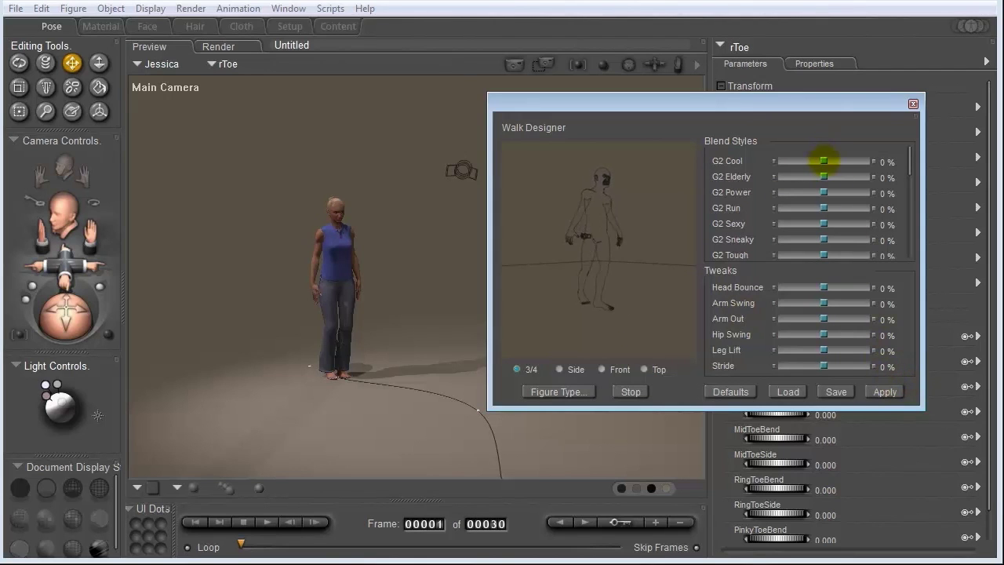
mouse_move(822, 160)
mouse_down()
mouse_move(833, 160)
mouse_move(832, 176)
mouse_up()
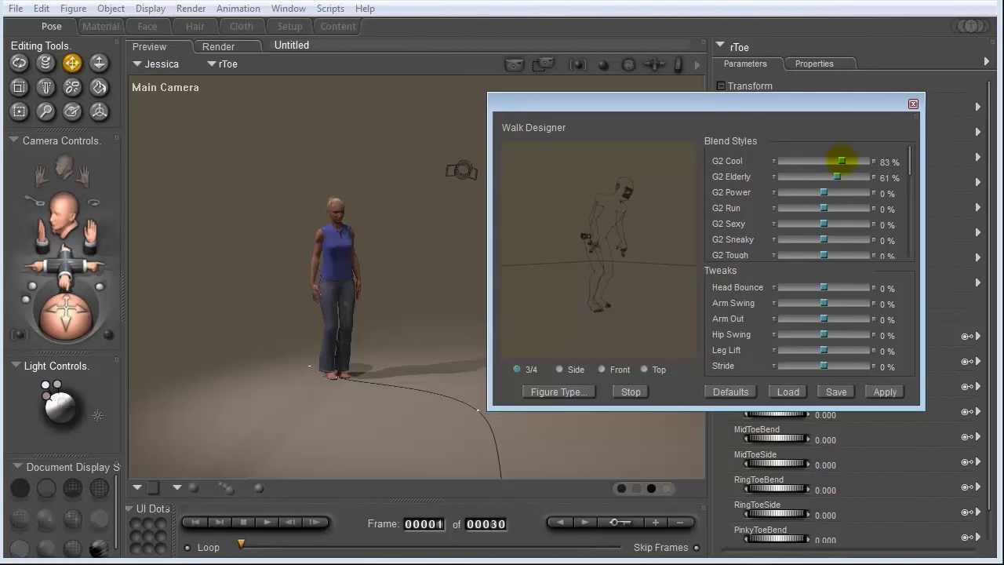
drag(842, 160, 826, 160)
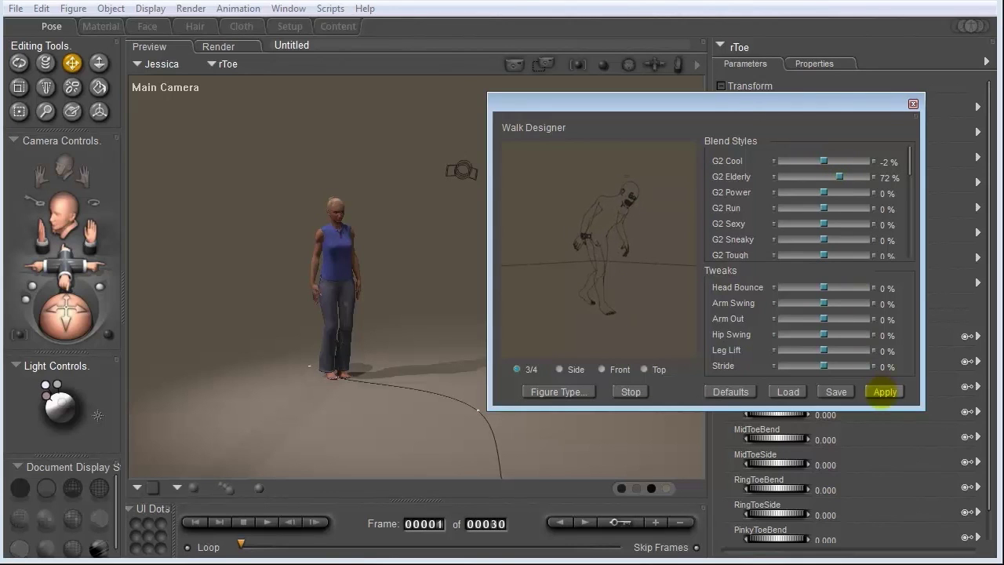
Apply the walk to follow Path_1, with the head aligned to the next sharp turn.
click(885, 392)
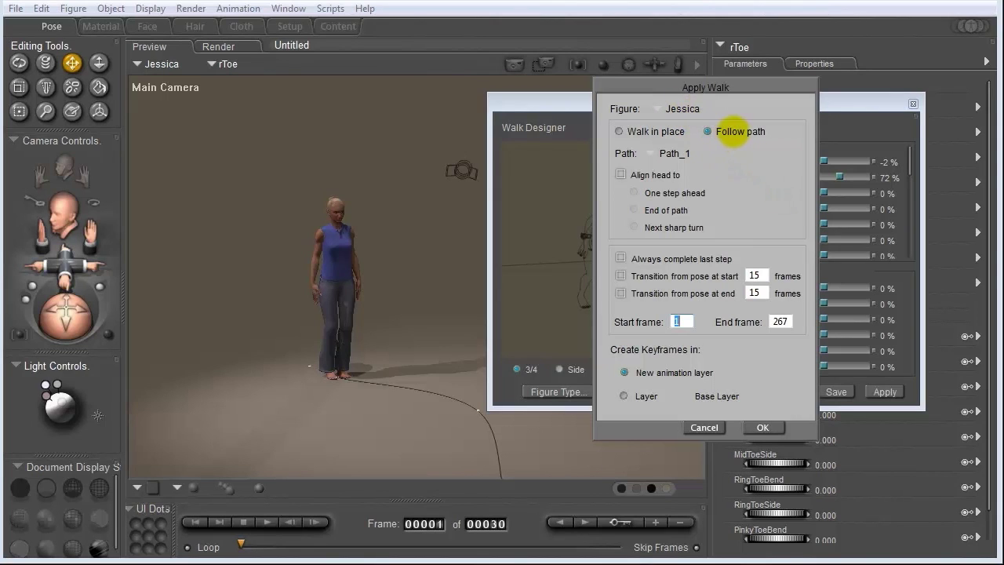
click(621, 174)
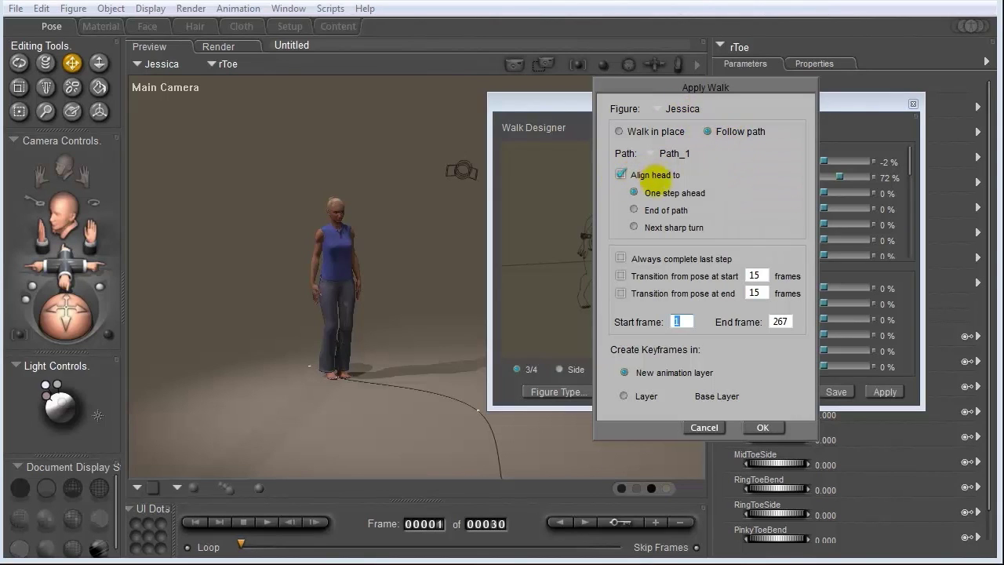
click(633, 227)
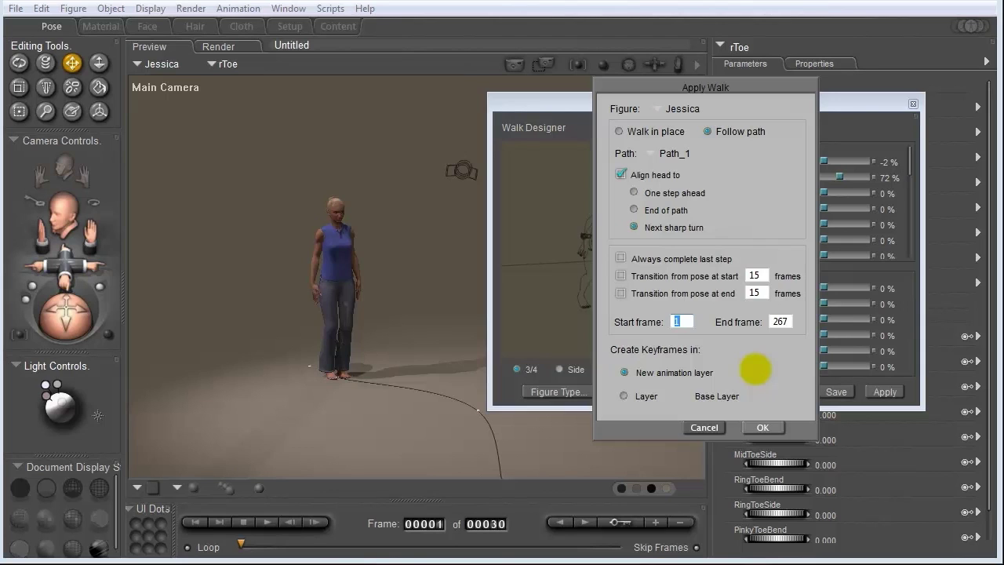
key(Return)
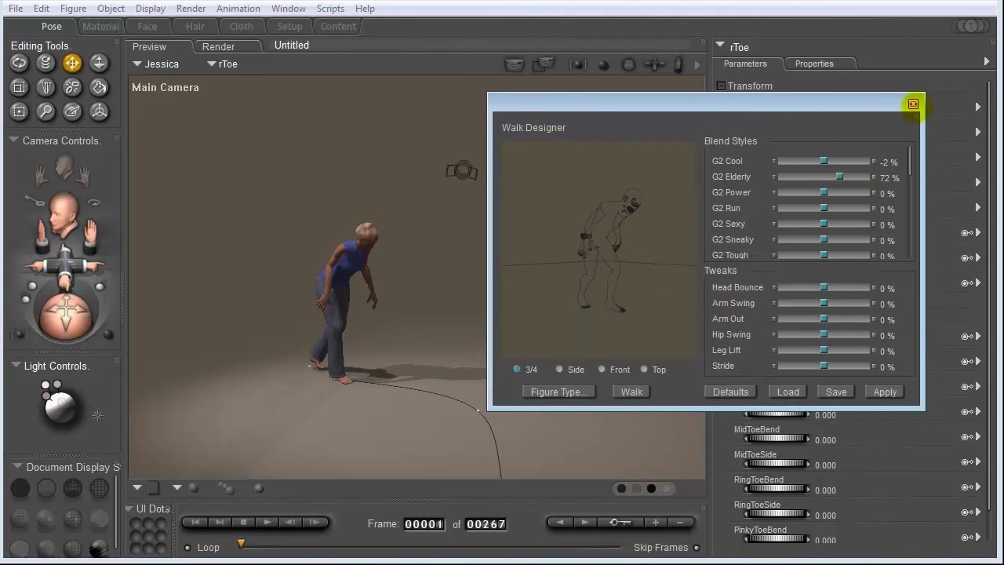
Close Walk Designer and the Library, frame the whole path, and play then stop the 267-frame walk.
click(913, 104)
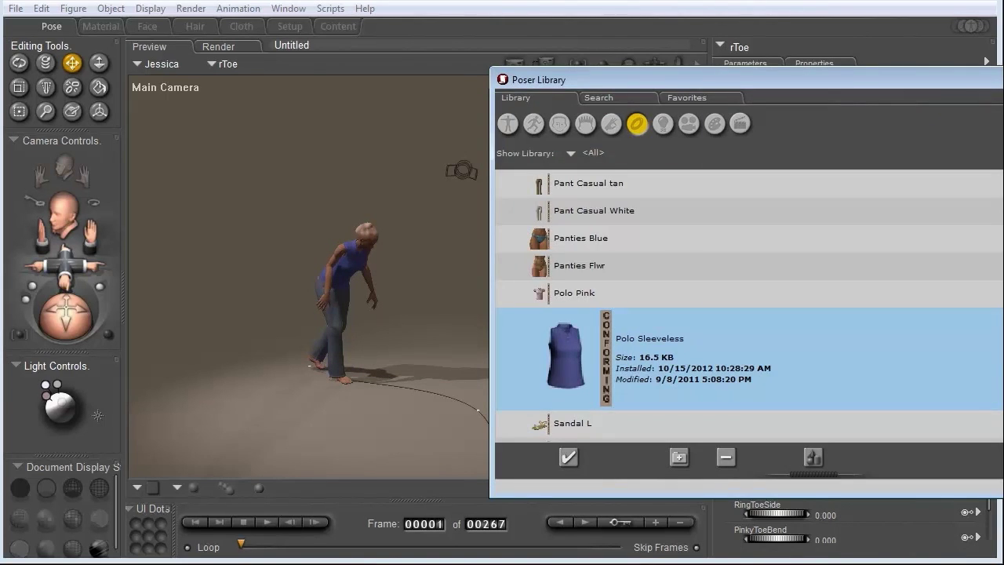
click(694, 23)
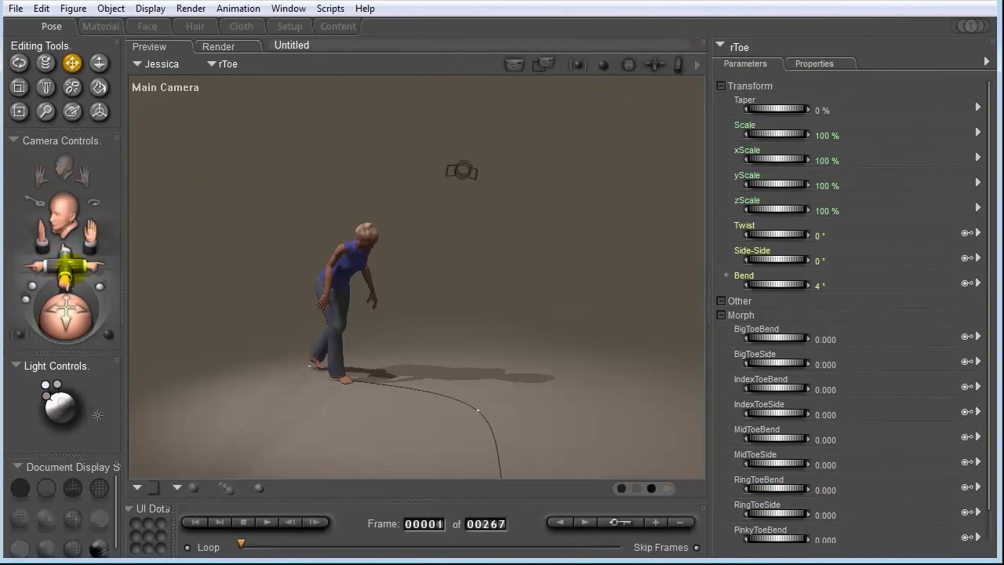
drag(66, 262, 146, 94)
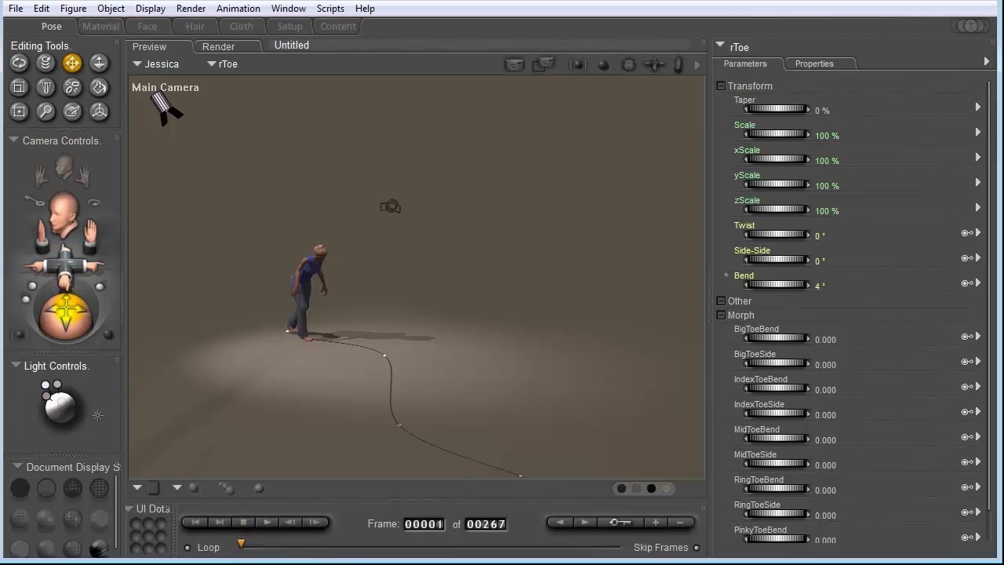
drag(67, 310, 51, 312)
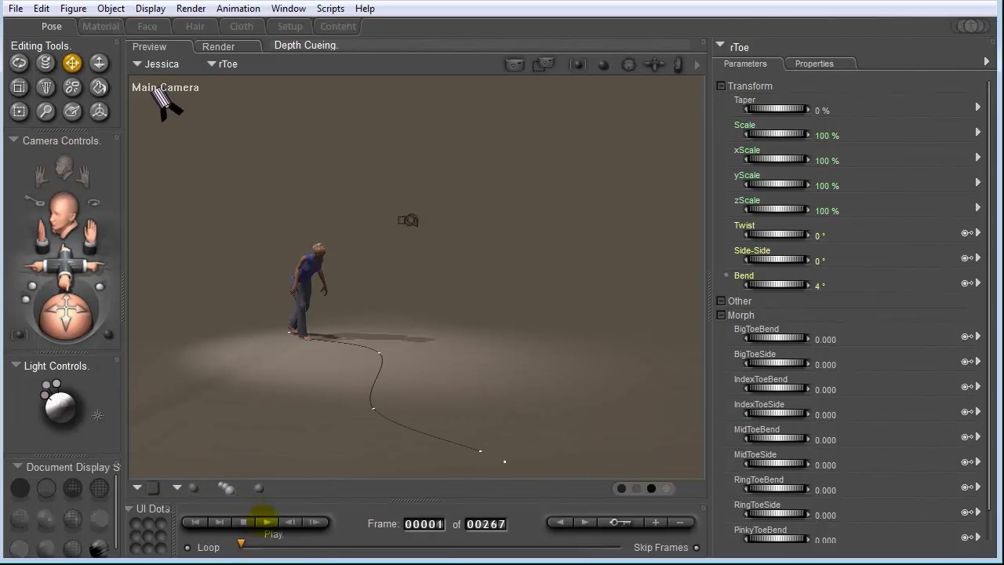
click(264, 521)
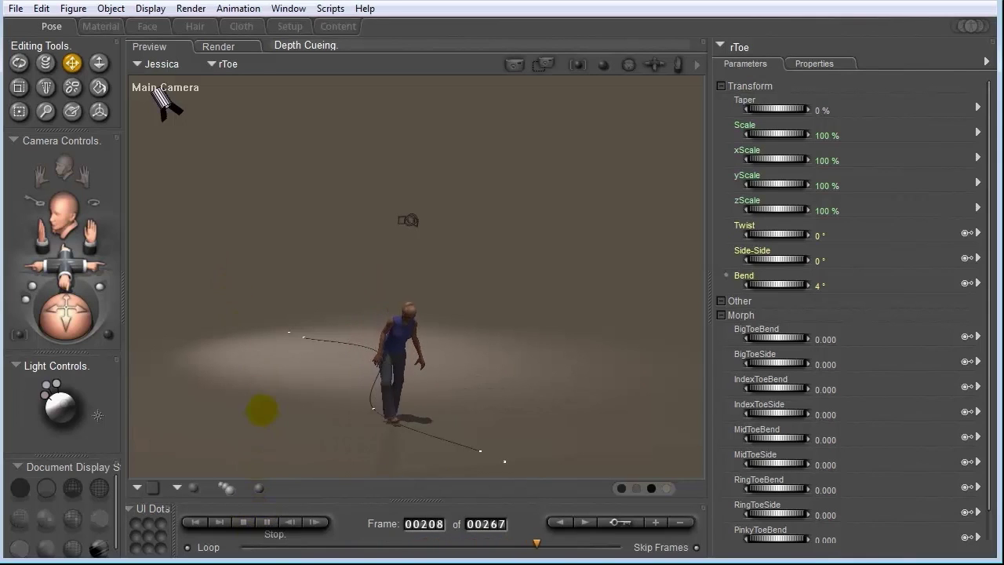
click(243, 521)
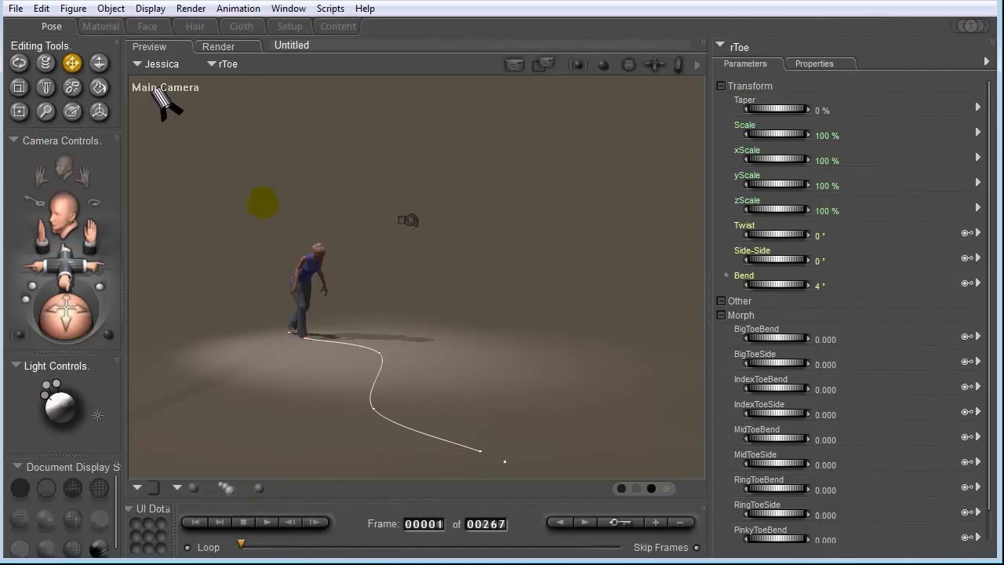
Save the walking Poser scene to the Desktop as Jessica.pz3 using Save As.
click(16, 8)
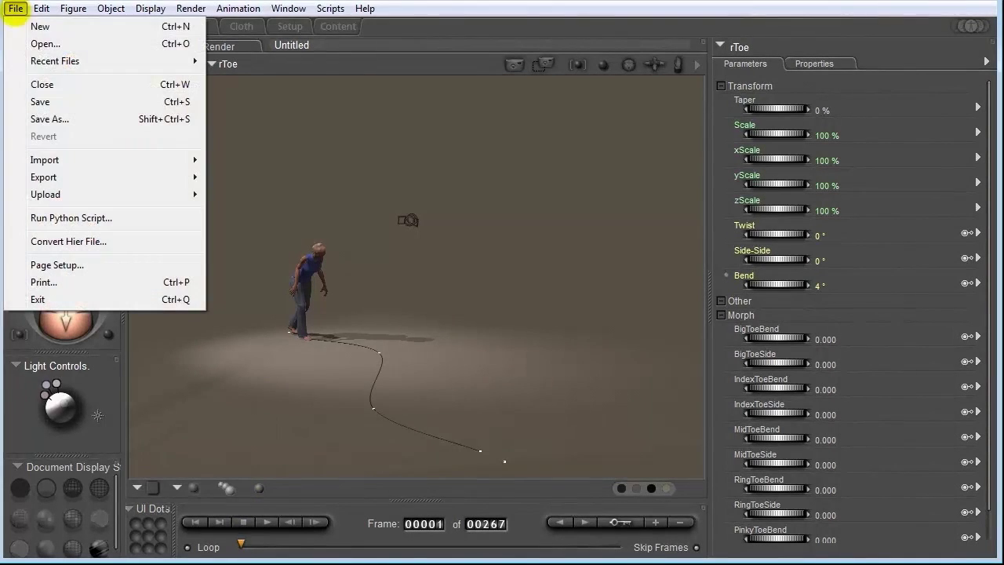
click(55, 119)
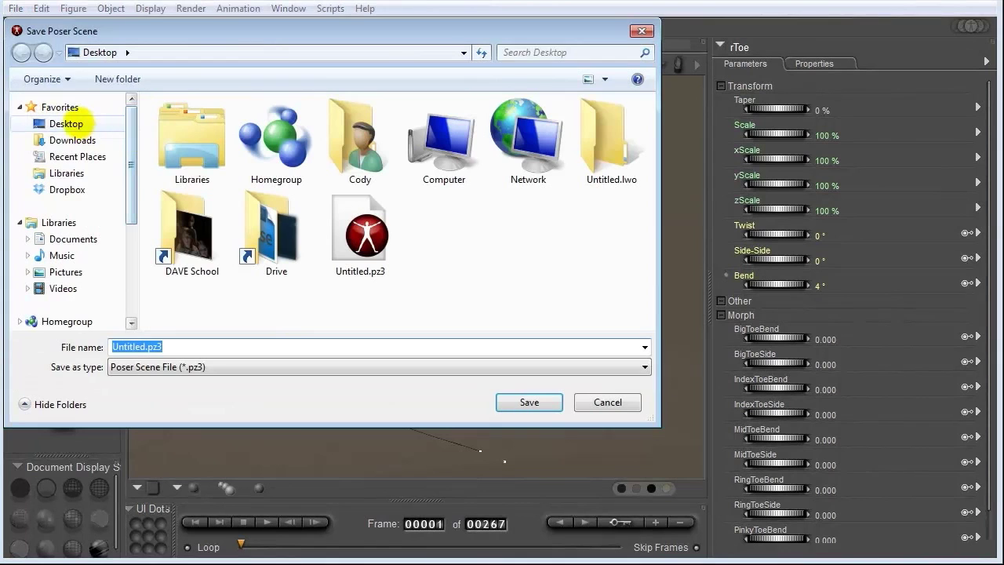
click(66, 123)
click(171, 347)
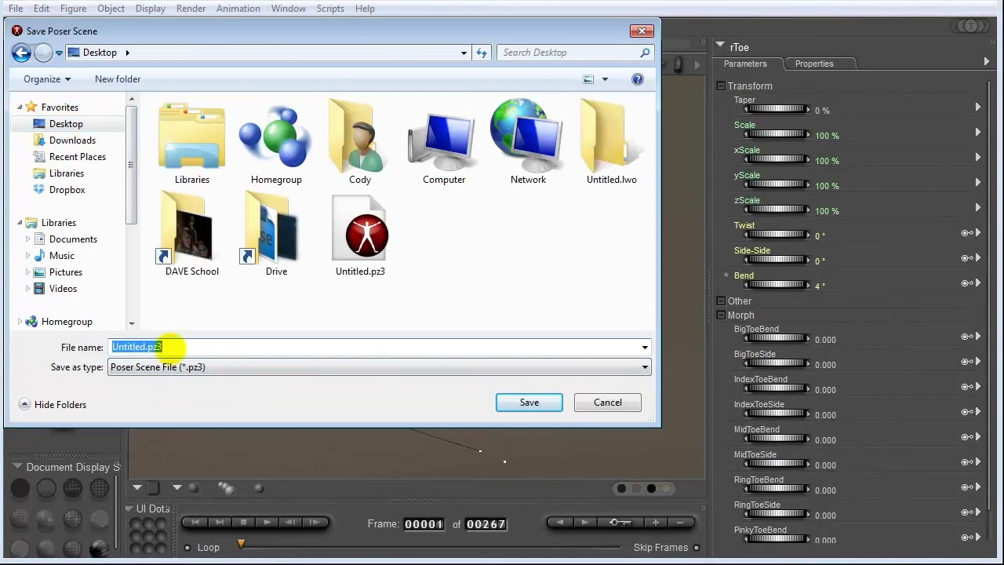
text(Jessica)
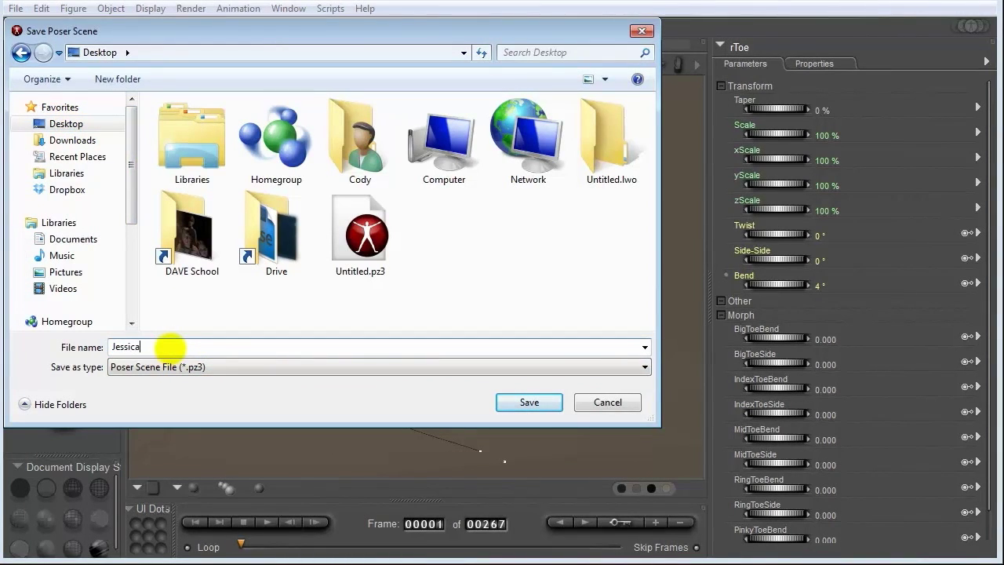
click(542, 402)
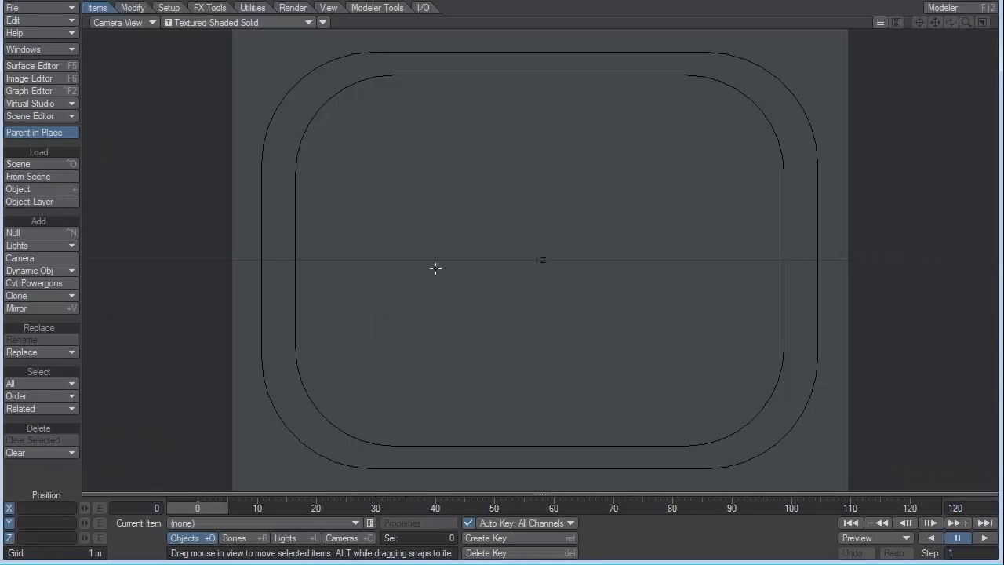
Switch the Layout viewport from Camera View to Perspective with the 4 key.
key(4)
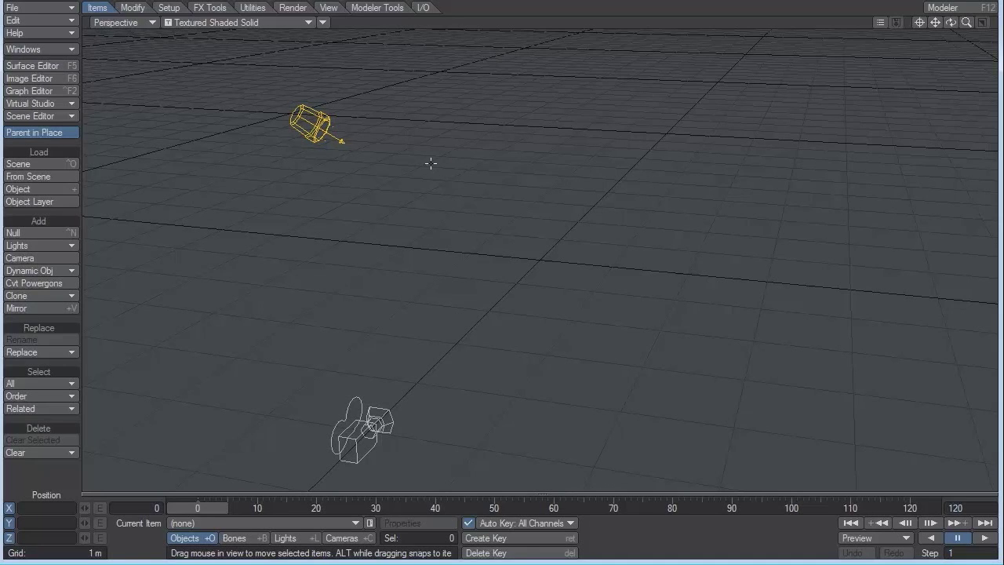
Add the PzrForLw10.p plugin from the bin\plugins\PzrForLW folder through Add Plugins.
click(253, 9)
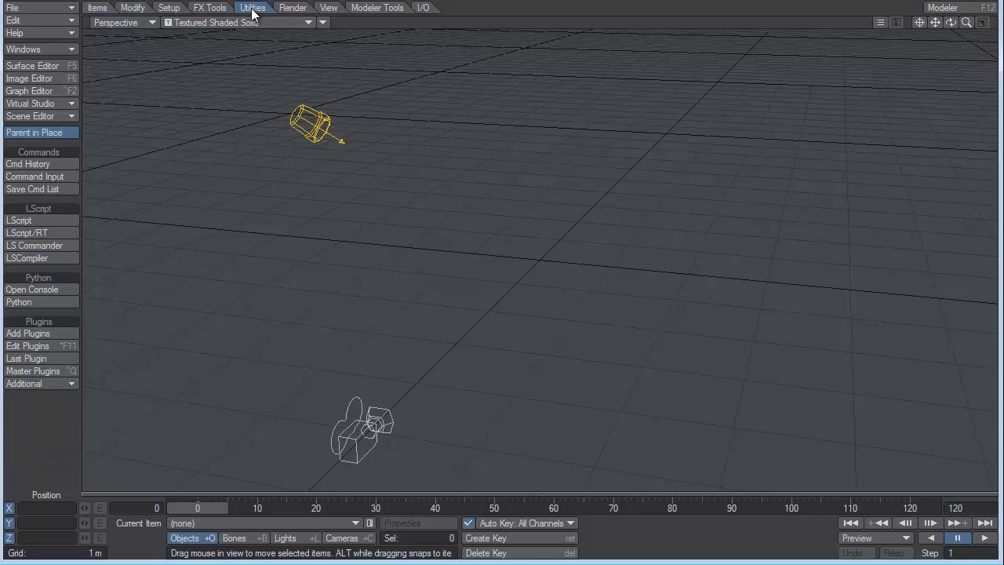
click(49, 334)
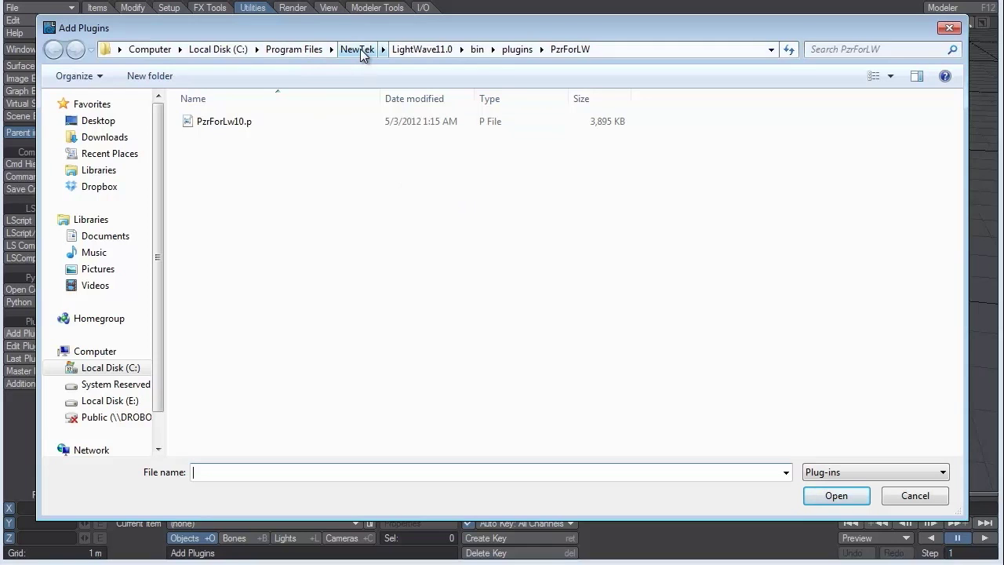
click(470, 49)
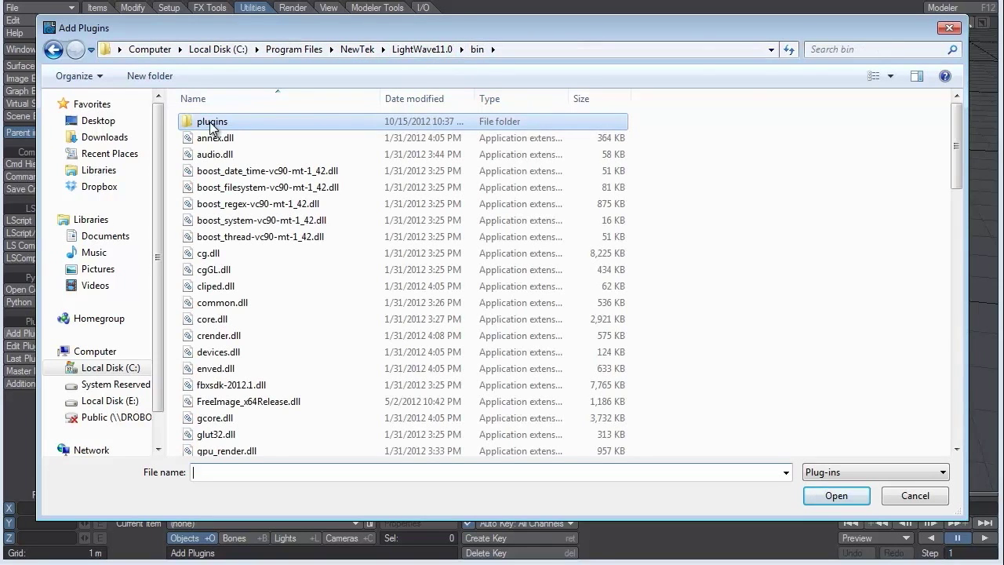
double_click(211, 124)
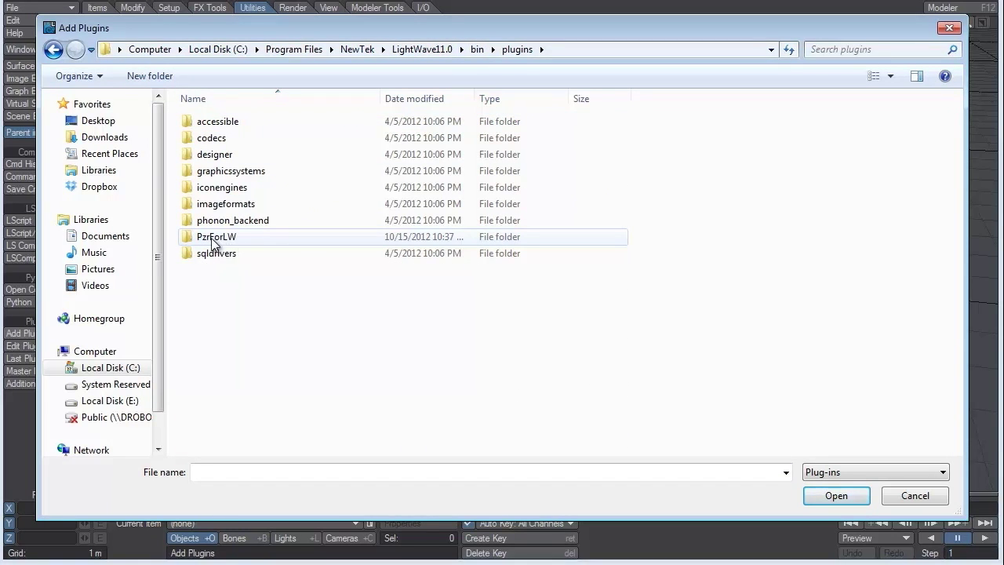
double_click(213, 237)
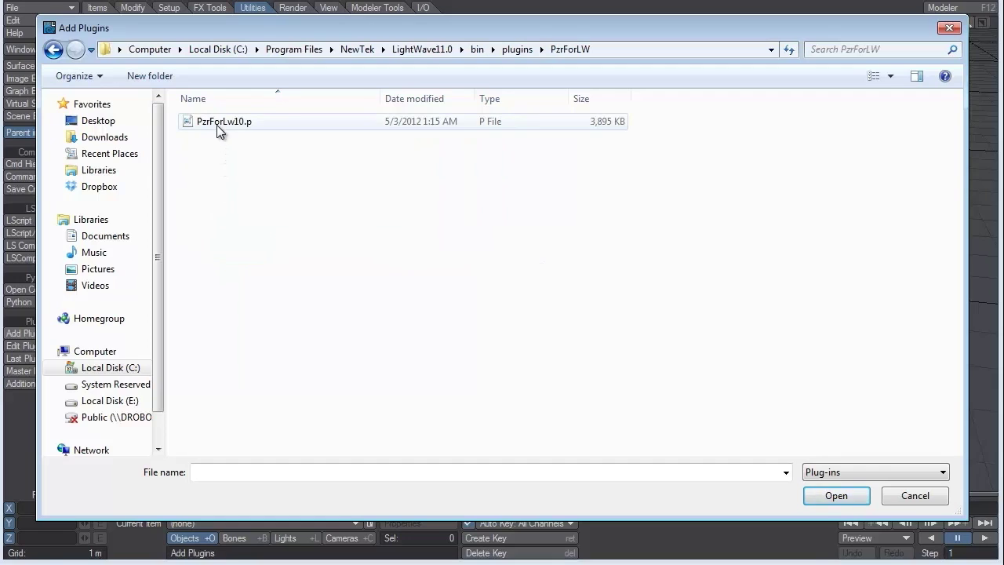
click(237, 125)
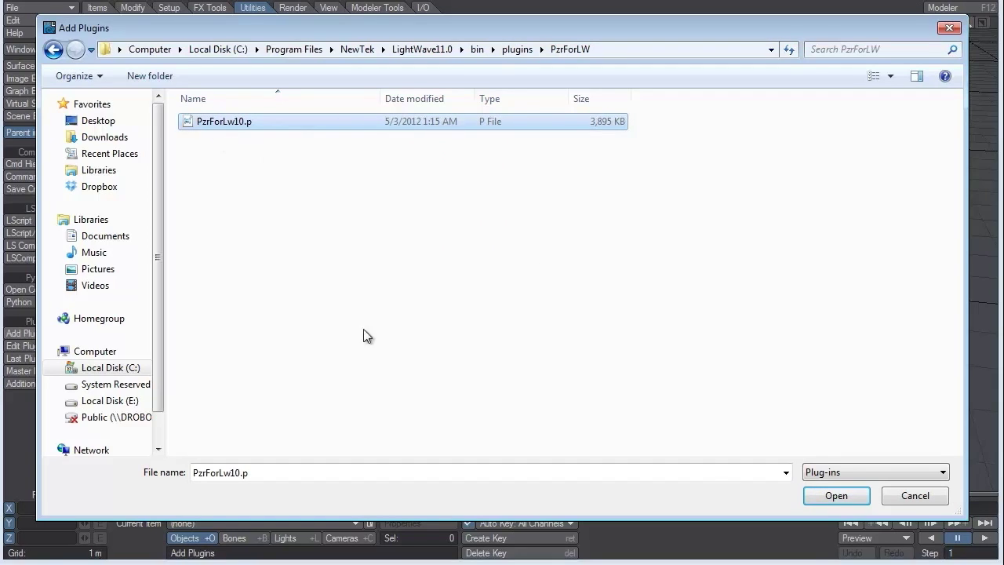
click(911, 498)
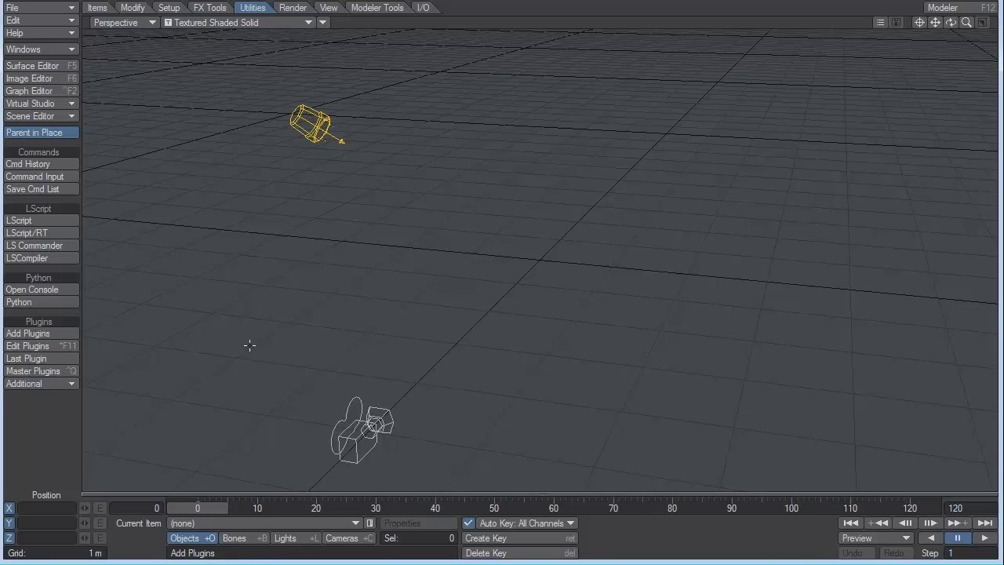
Load Jessica.pz3 as a scene with the All Files filter and continue the Poser Scene Conversion.
click(57, 11)
mouse_move(56, 11)
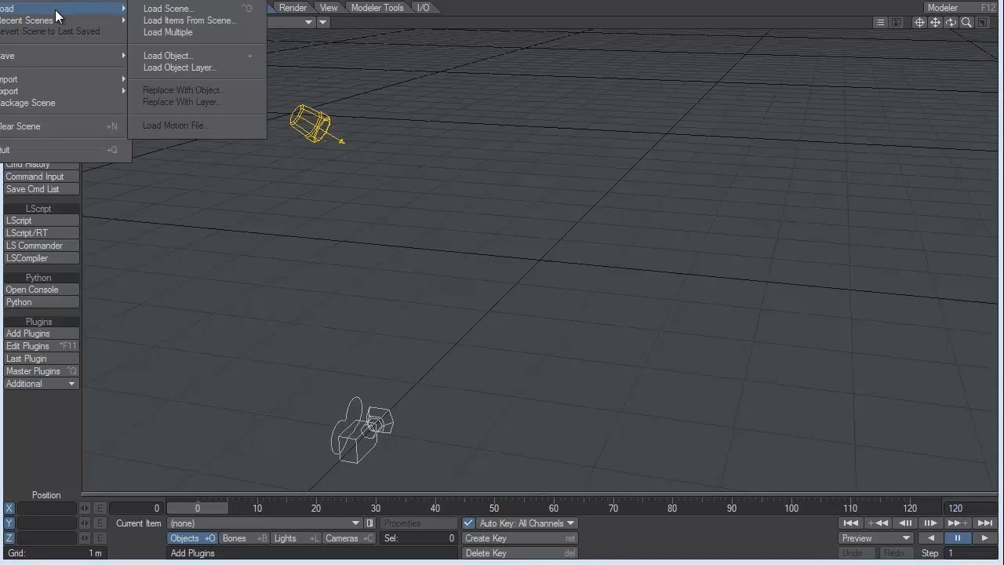
click(154, 11)
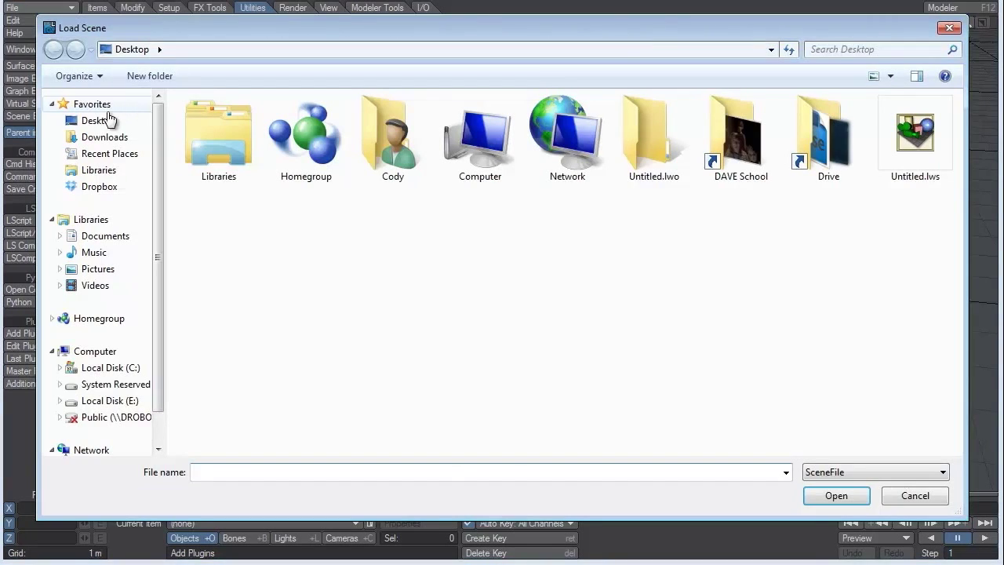
click(846, 471)
click(850, 499)
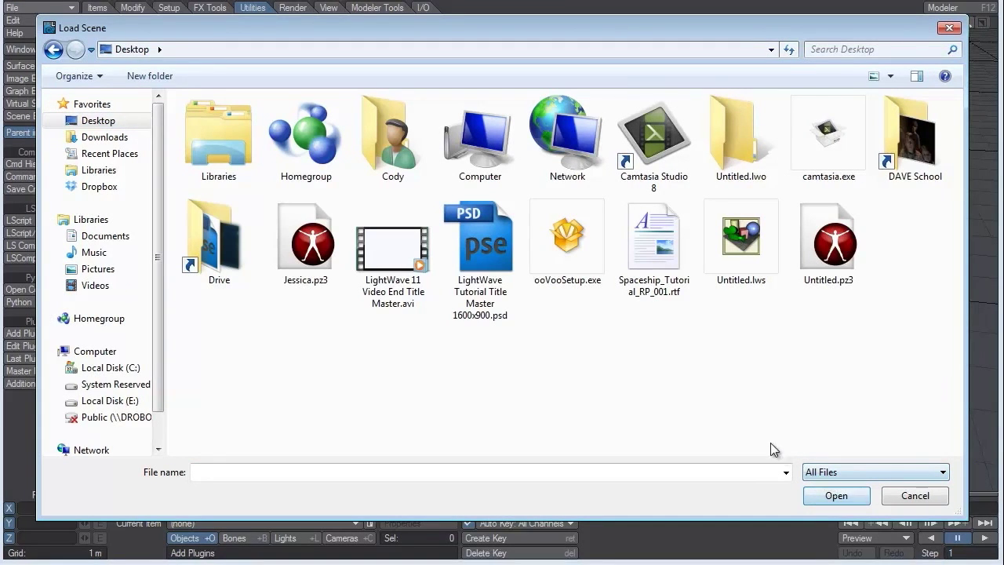
click(305, 244)
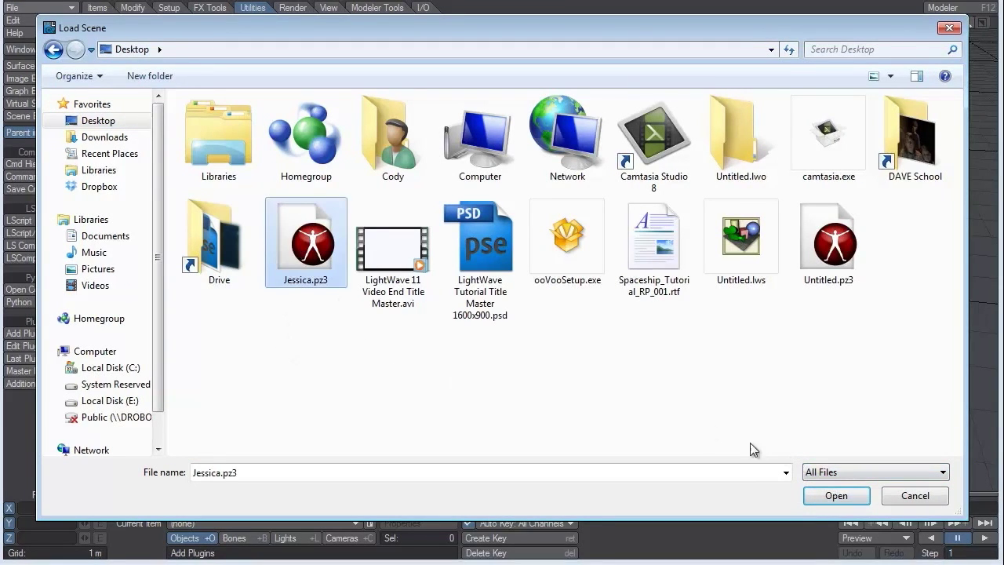
click(830, 495)
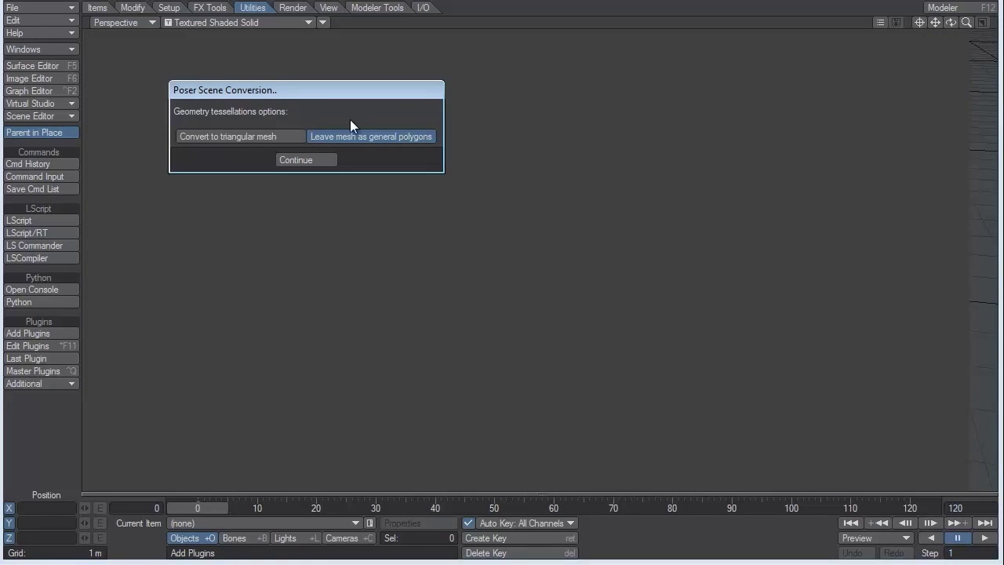
click(332, 160)
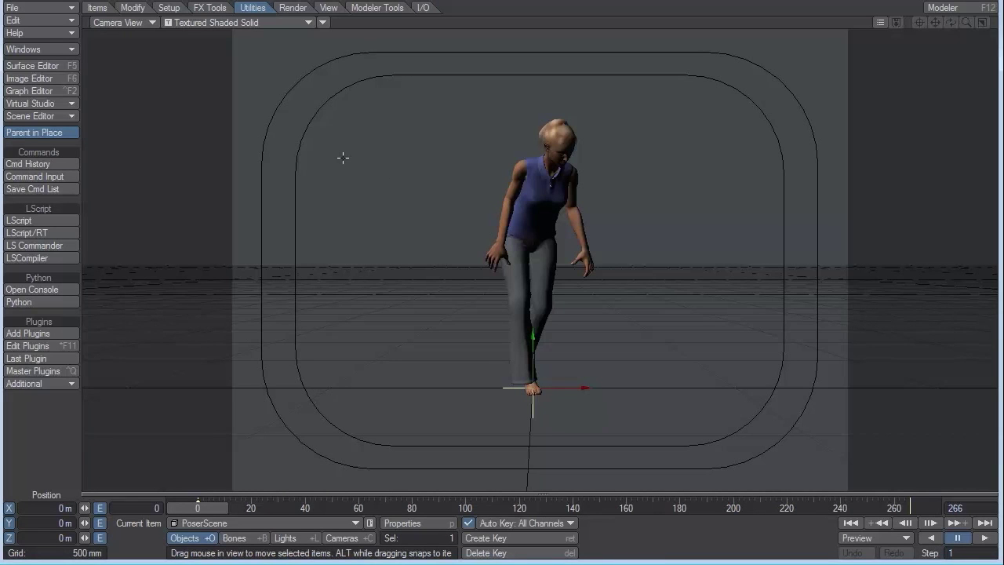
Orbit the imported Jessica in Perspective view and scrub the walk forward to frame 265.
key(4)
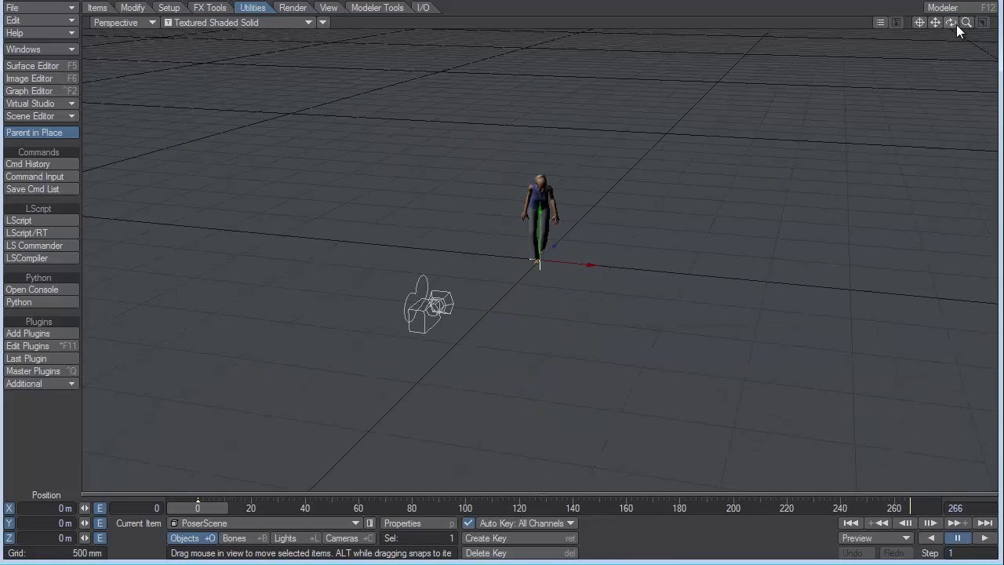
drag(951, 22, 910, 22)
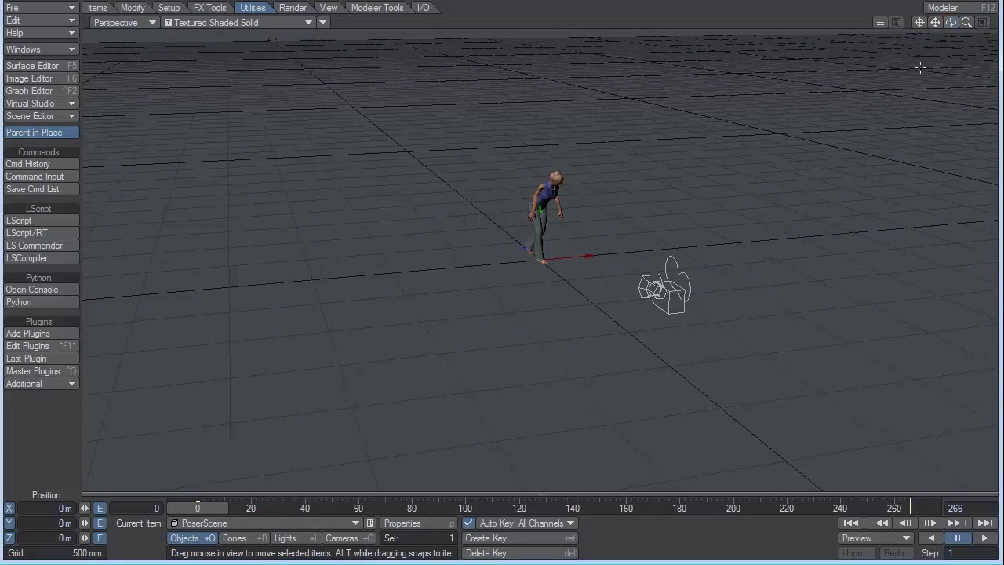
drag(211, 507, 907, 507)
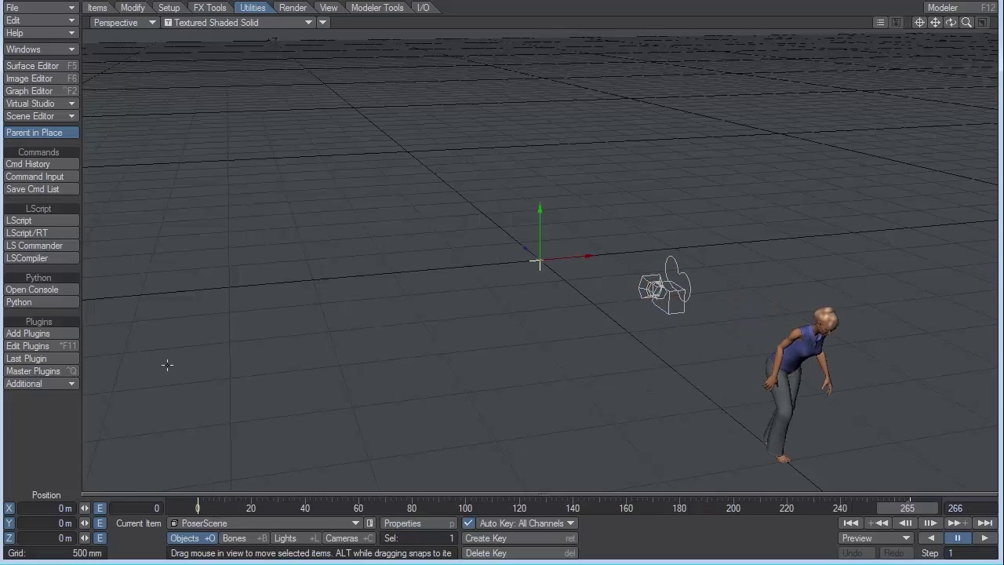
click(44, 65)
drag(75, 0, 289, 32)
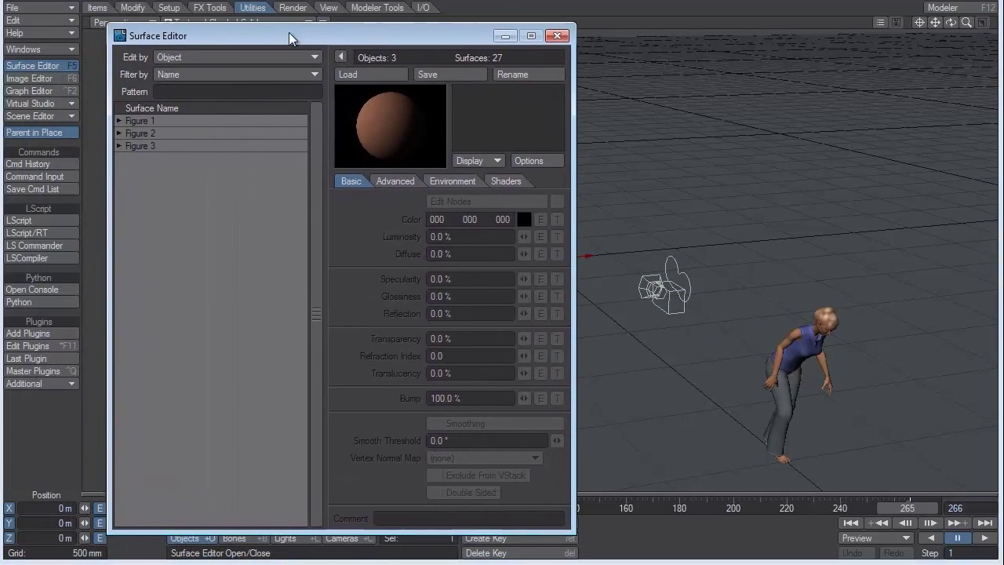
click(120, 121)
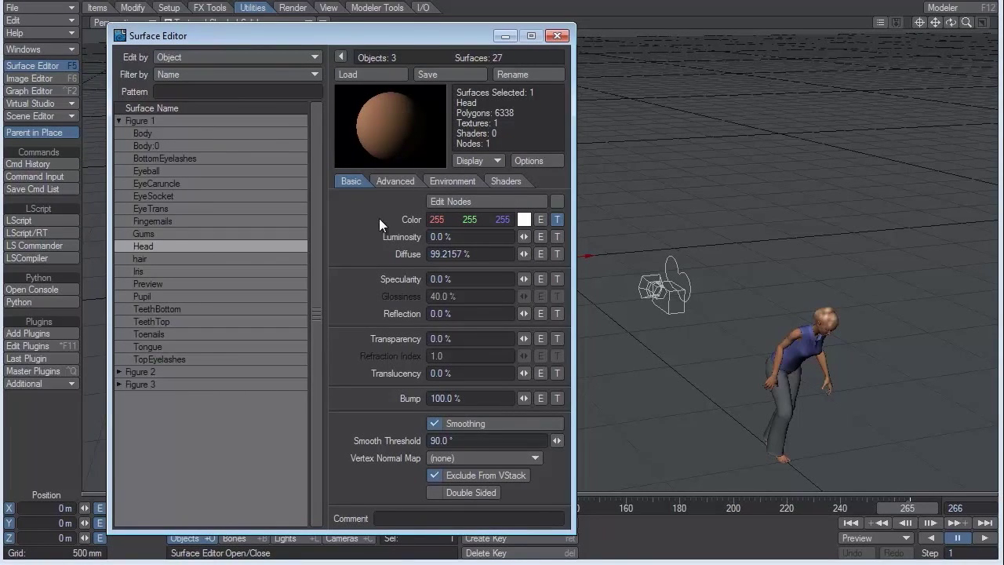
click(557, 220)
drag(116, 25, 302, 76)
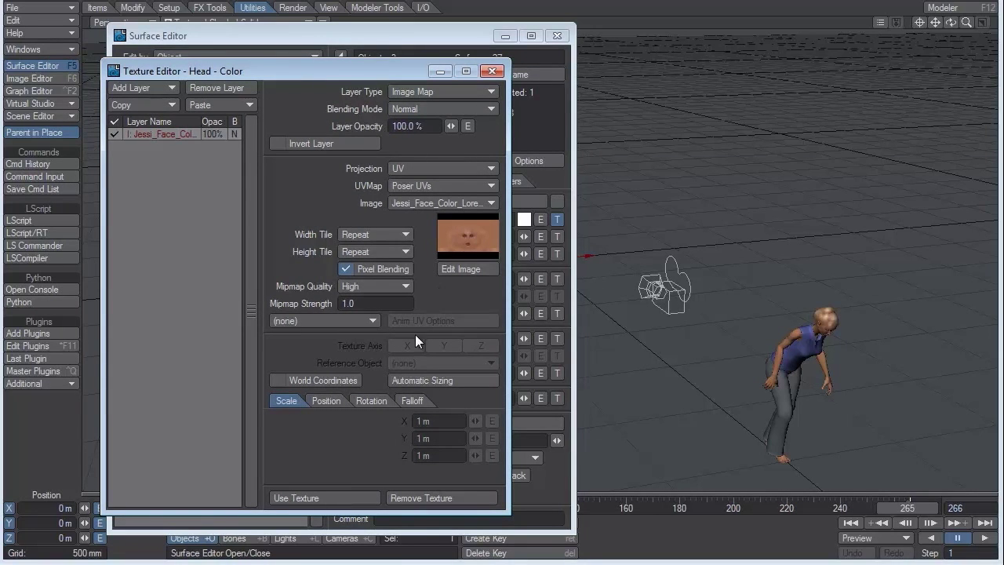
click(344, 494)
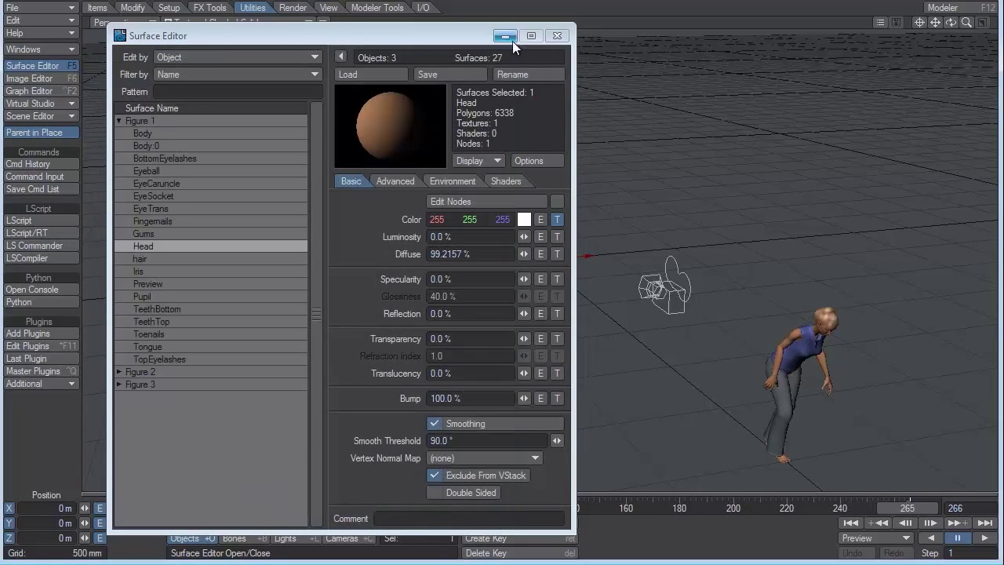
click(556, 35)
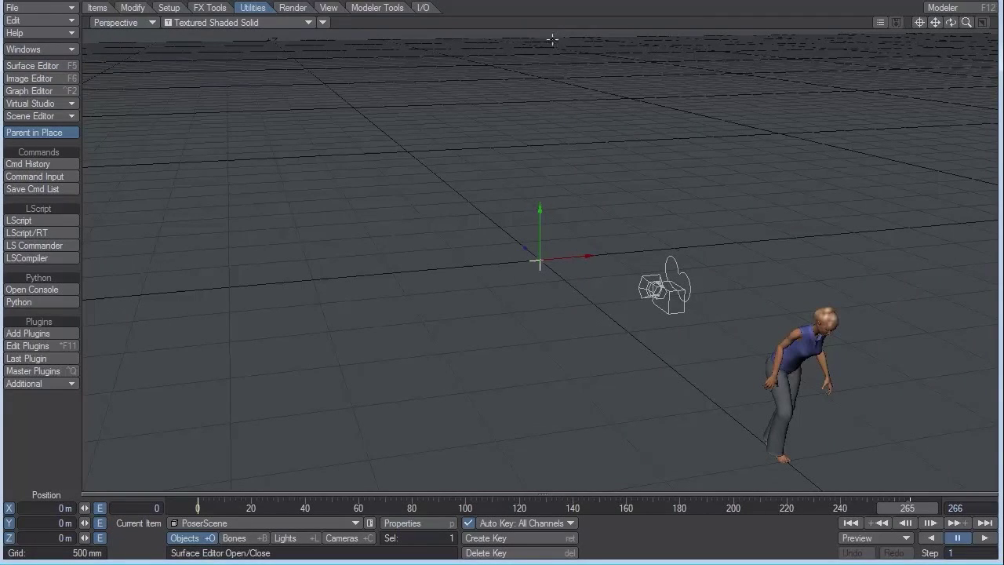
Switch to Camera View at frame 0 and undo the accidental move of the figure.
key(6)
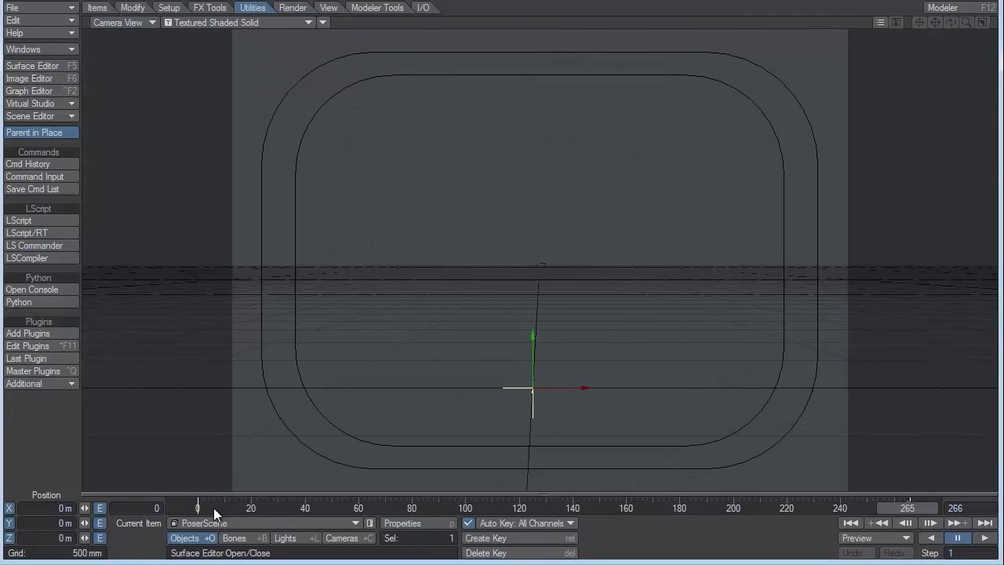
click(197, 508)
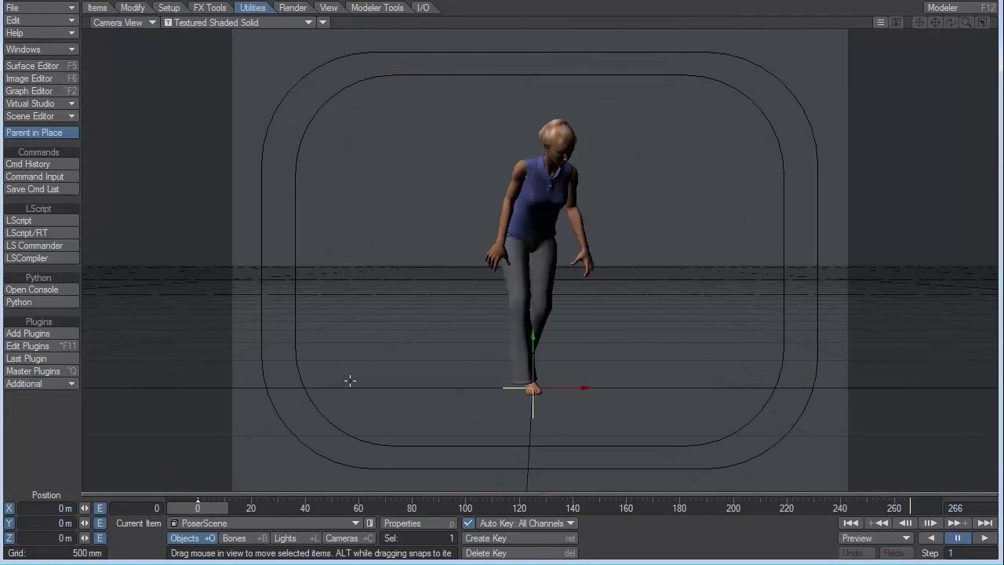
drag(392, 251, 357, 145)
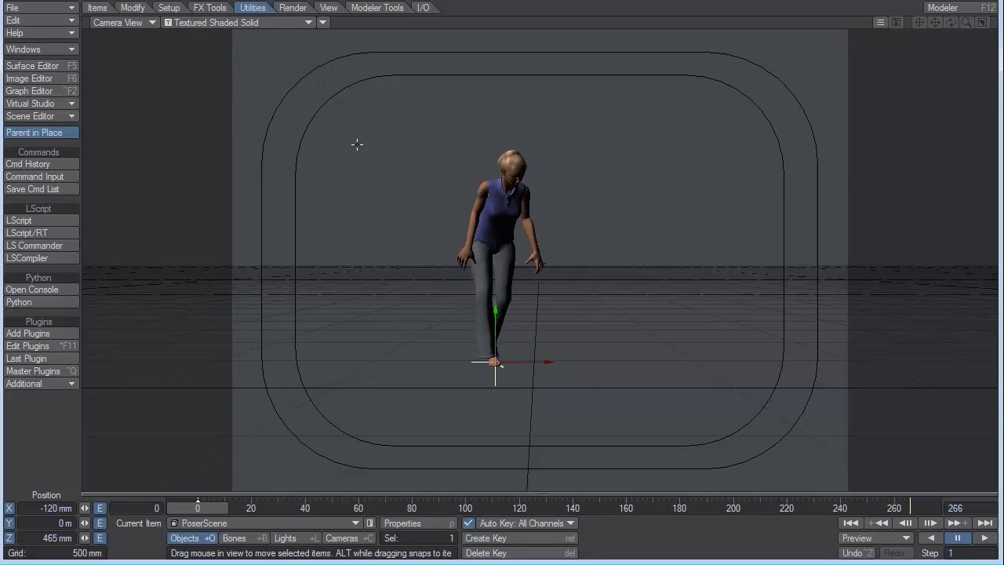
key(ctrl+z)
Move and rotate the camera to frame Jessica's head and shoulders closely.
click(343, 538)
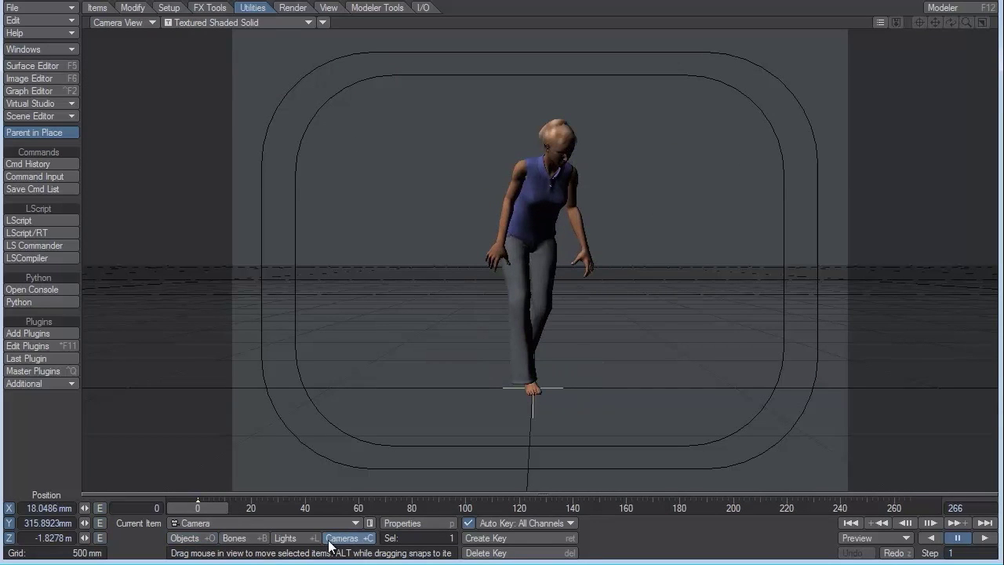
drag(405, 307, 368, 408)
key(y)
mouse_move(357, 144)
mouse_down()
mouse_move(369, 146)
mouse_move(345, 145)
mouse_move(361, 146)
mouse_move(358, 125)
mouse_move(354, 145)
mouse_up()
key(t)
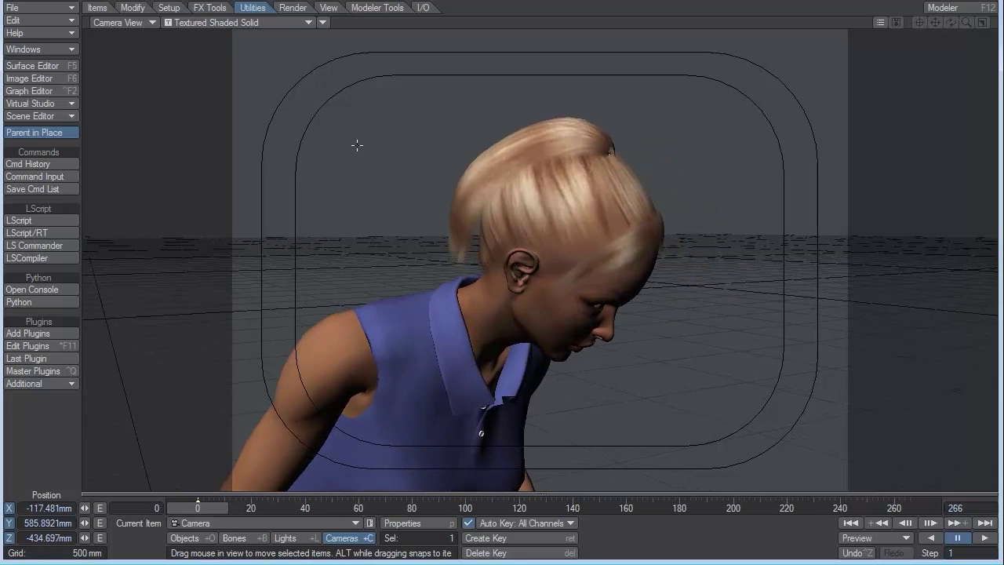
Preview in VPR, pull the camera back to her full body, then switch to Textured Shaded Solid.
click(255, 28)
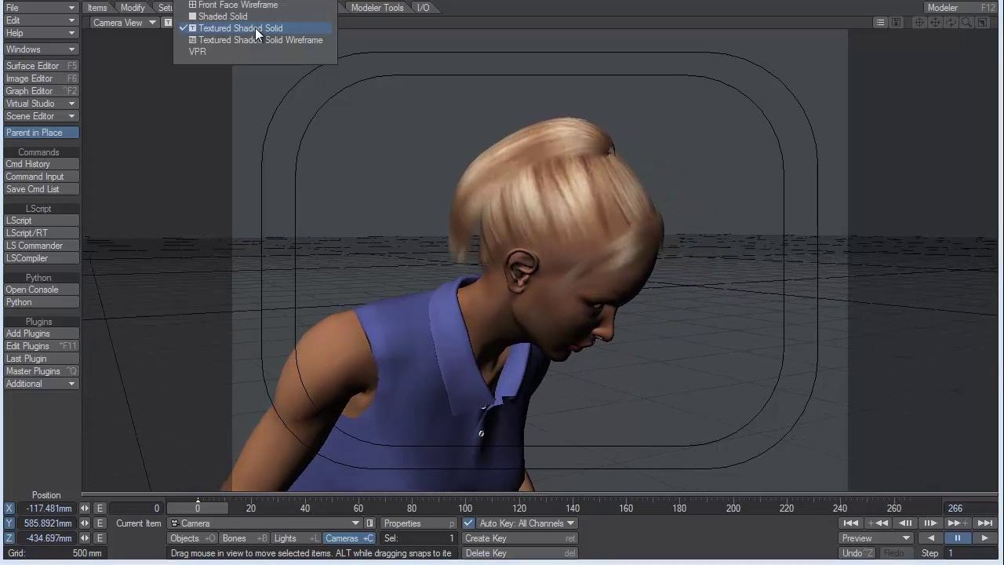
click(245, 52)
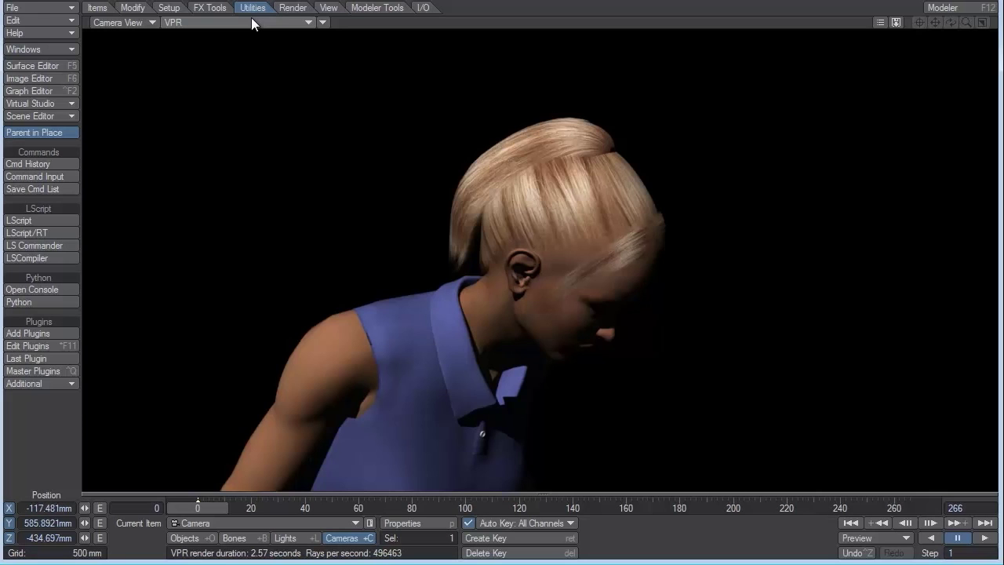
drag(291, 112, 356, 146)
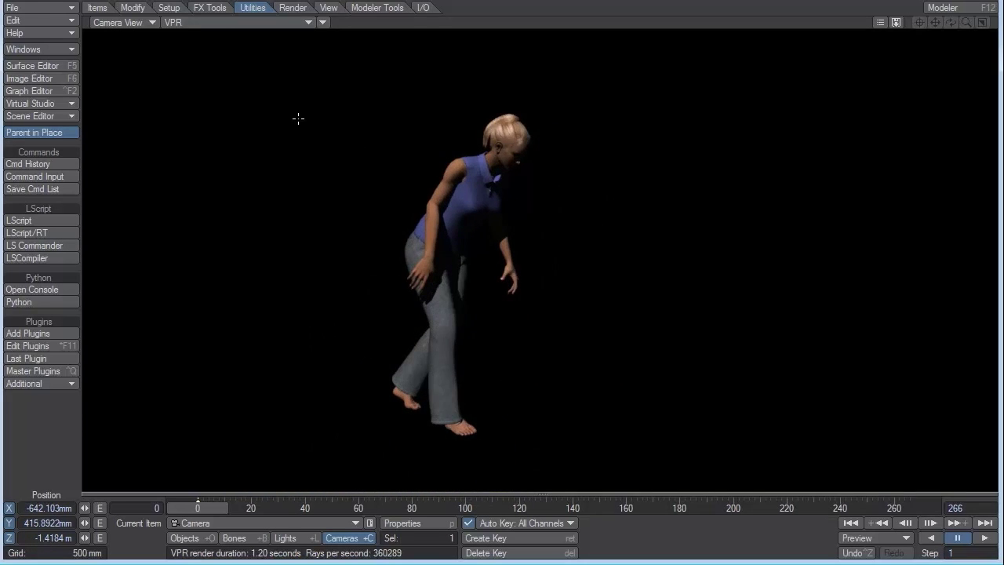
click(256, 24)
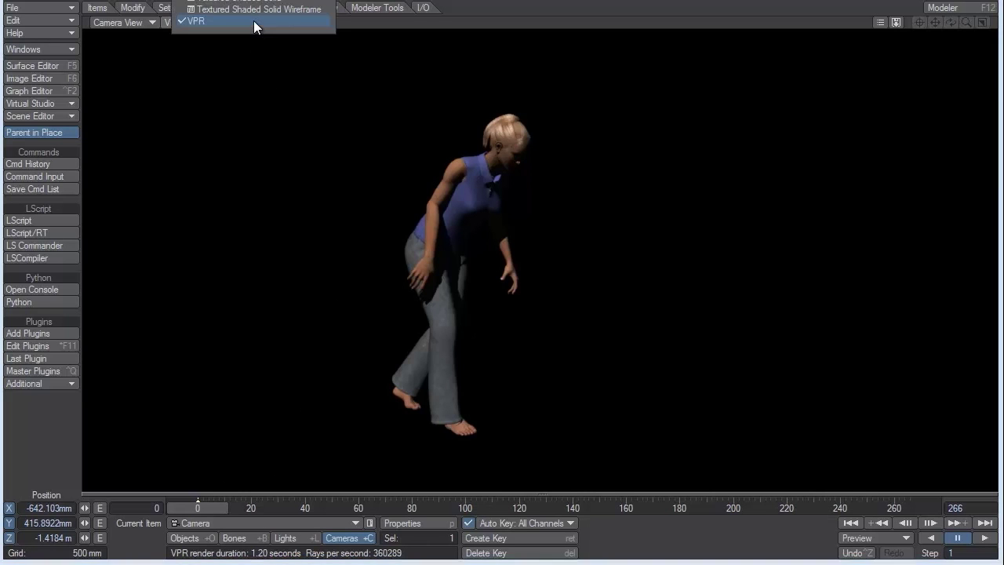
click(252, 7)
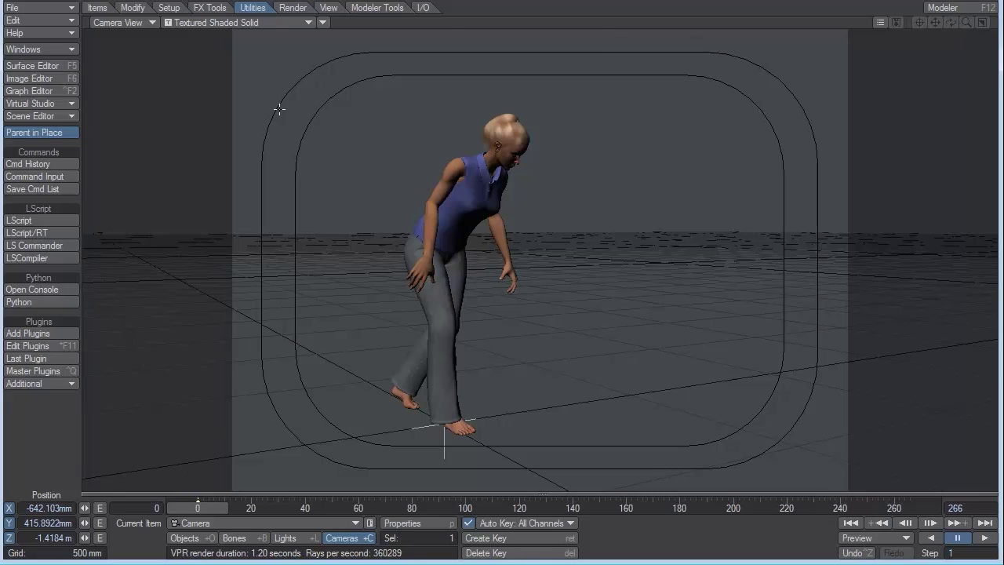
Return to Perspective view with Objects selected and orbit to show the camera in front of Jessica.
key(5)
click(187, 538)
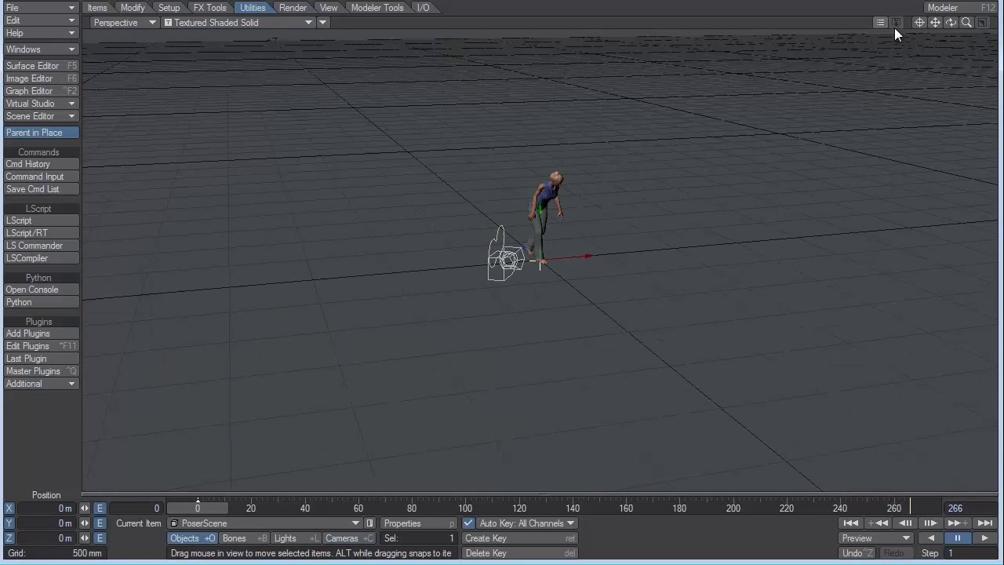
mouse_move(950, 21)
mouse_down()
mouse_move(951, 40)
mouse_move(902, 43)
mouse_up()
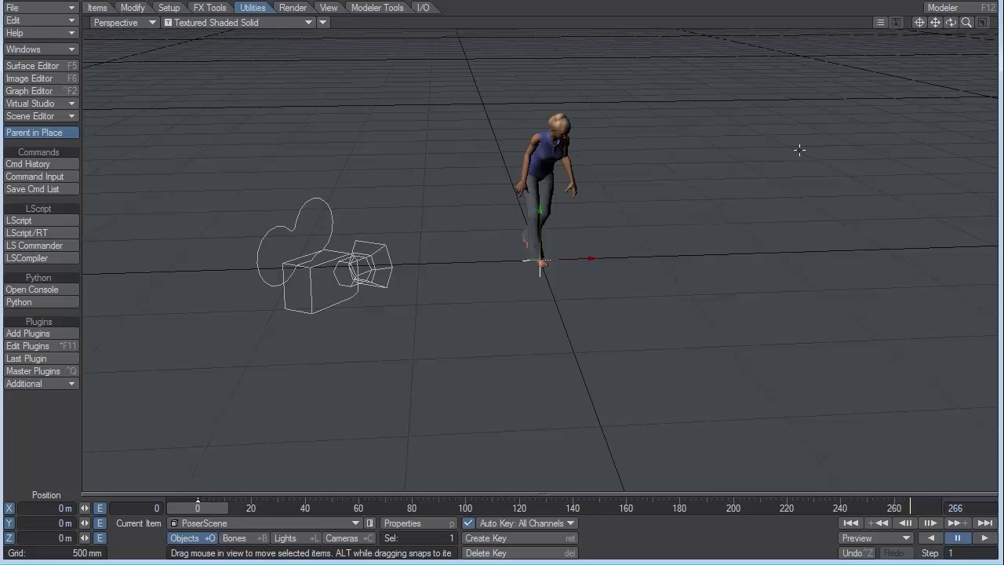
mouse_move(950, 22)
mouse_down()
mouse_move(992, 25)
mouse_move(956, 27)
mouse_up()
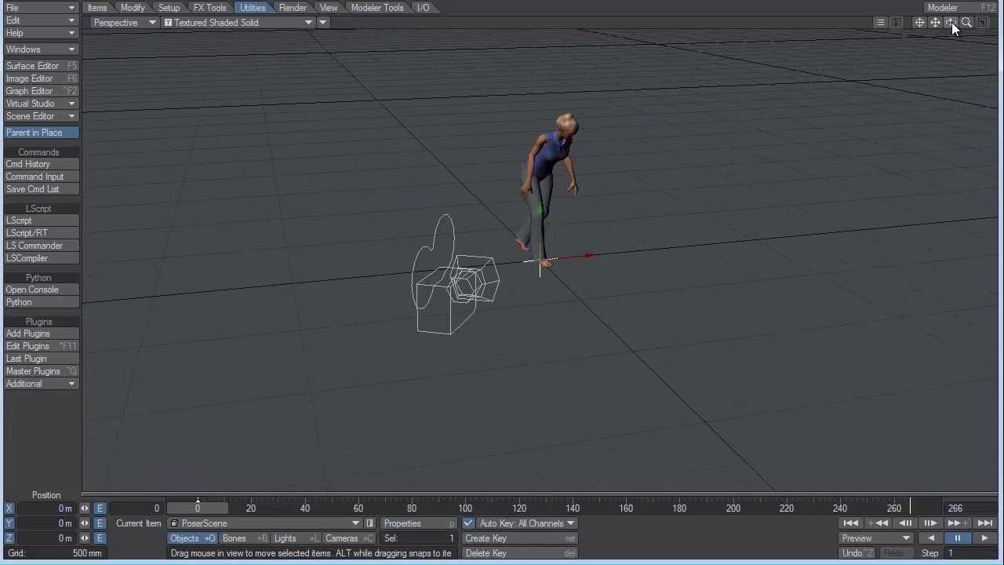